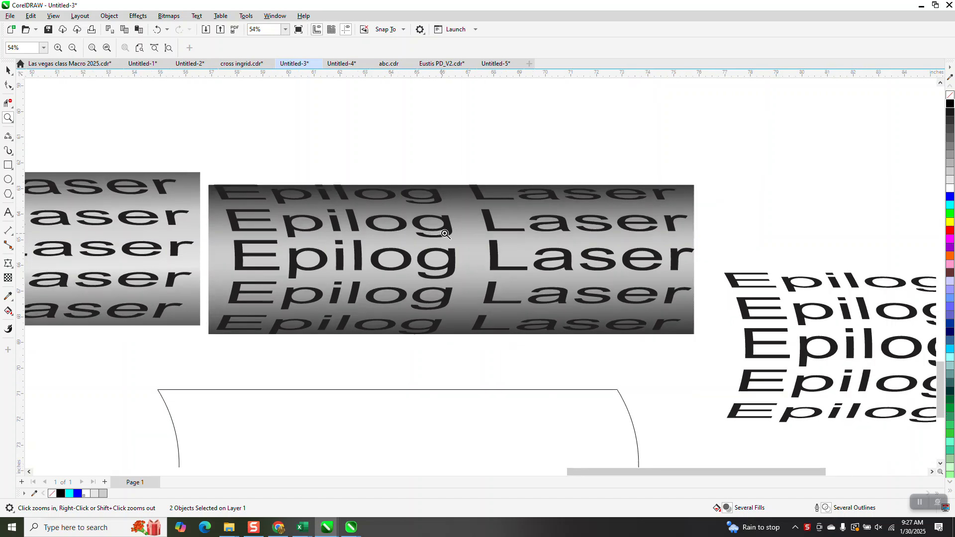
Place a copy of the large "Epilog Laser" text about 3.4 inches below the original.
scroll(442, 234, down, 1)
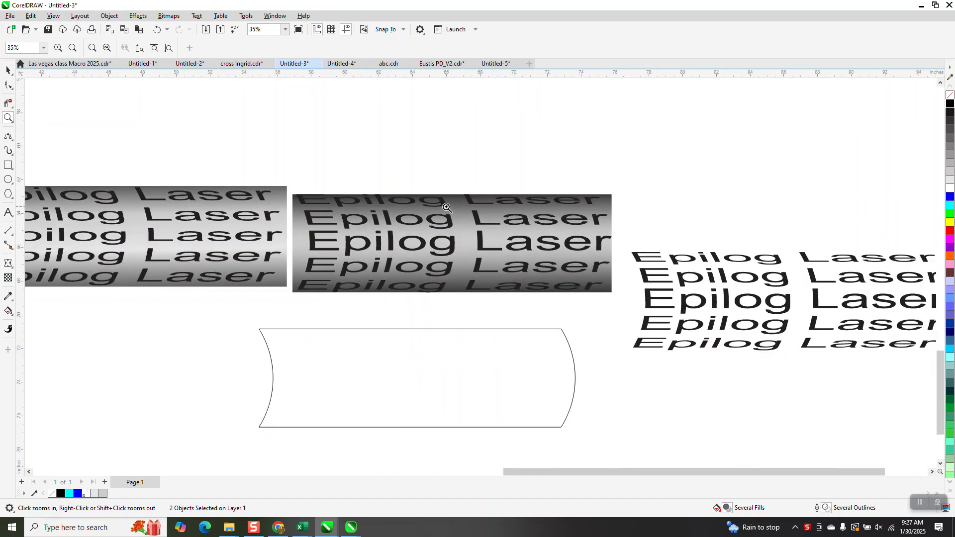
scroll(335, 241, down, 2)
scroll(321, 204, down, 2)
click(7, 70)
click(403, 378)
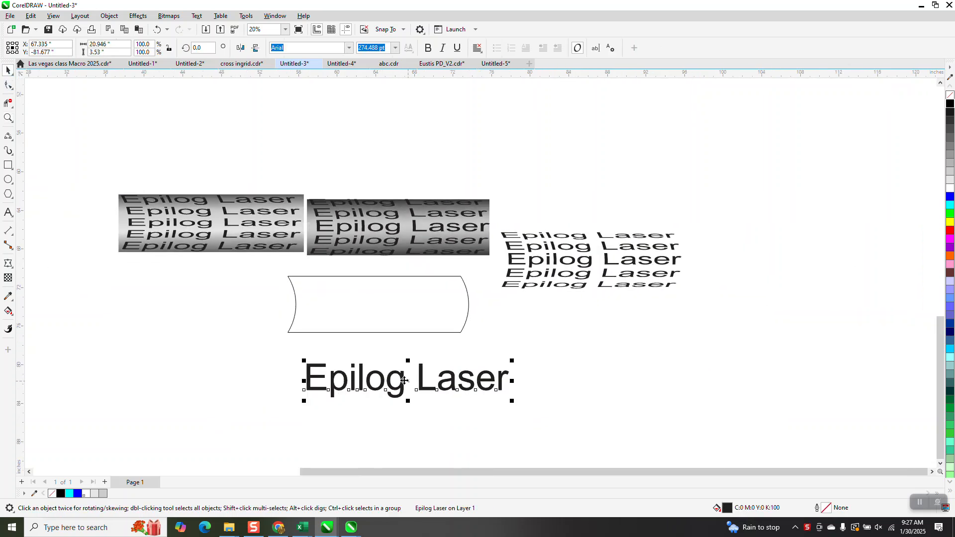
drag(406, 382, 409, 420)
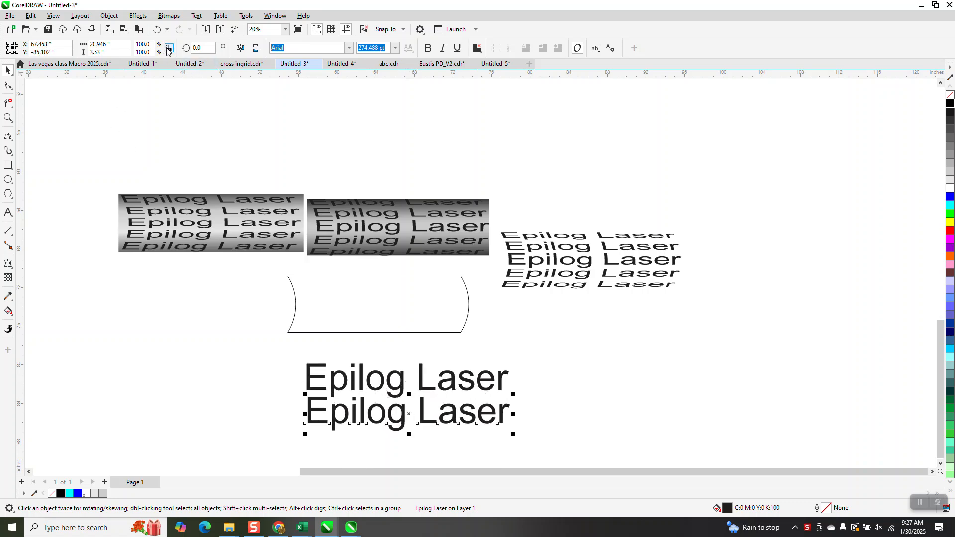
Set the copied text line's vertical scale to 80%, keeping its width.
click(142, 52)
text(9)
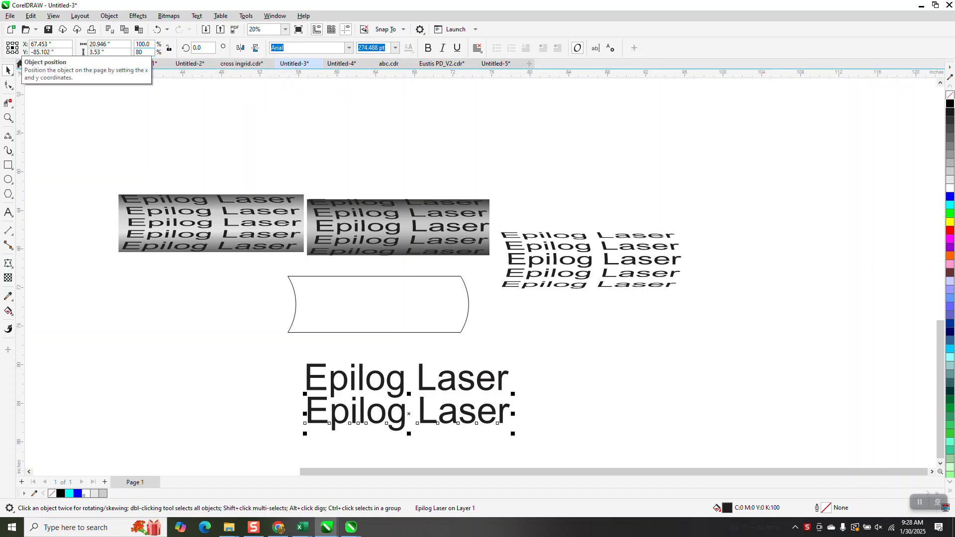
text(0)
key(Return)
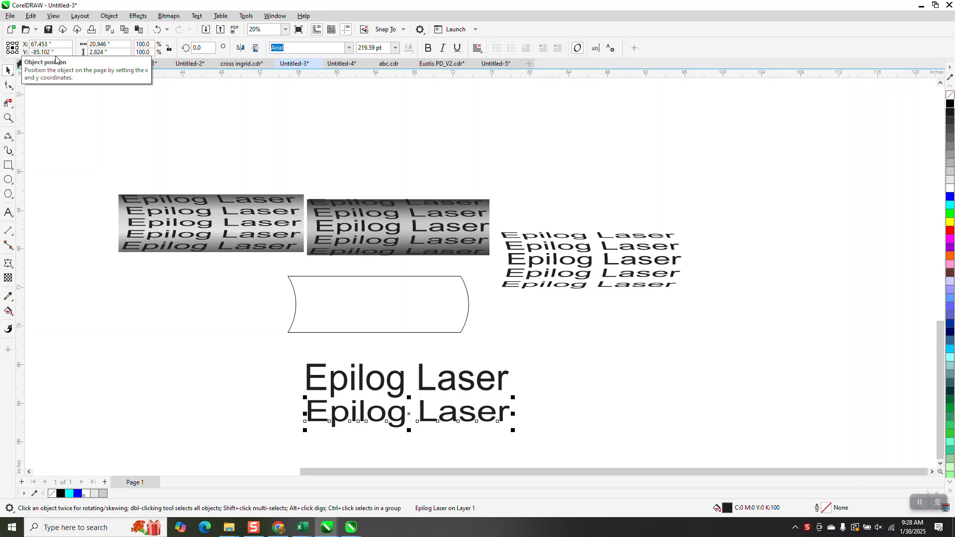
Duplicate the second text line as a closely spaced third line and scale its height to 90%.
key(ctrl+d)
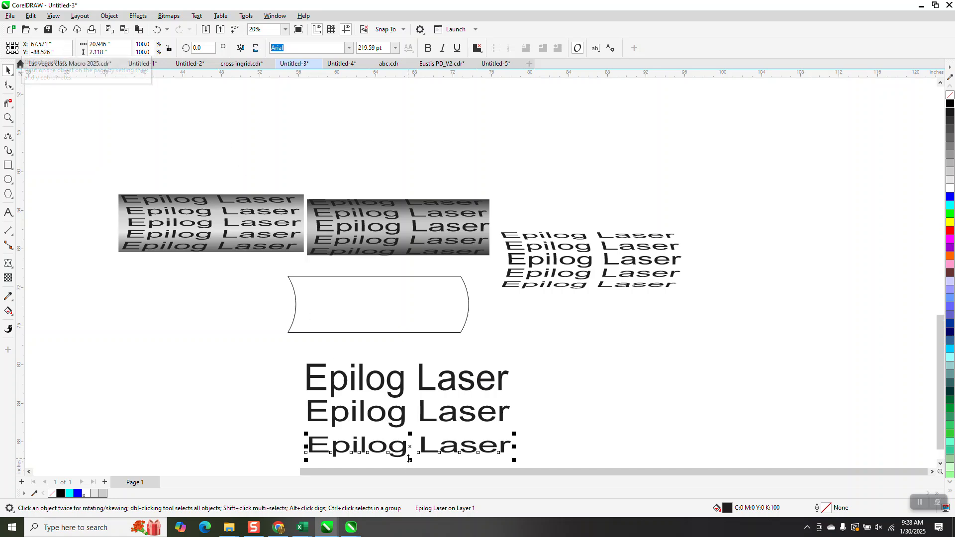
drag(413, 449, 412, 444)
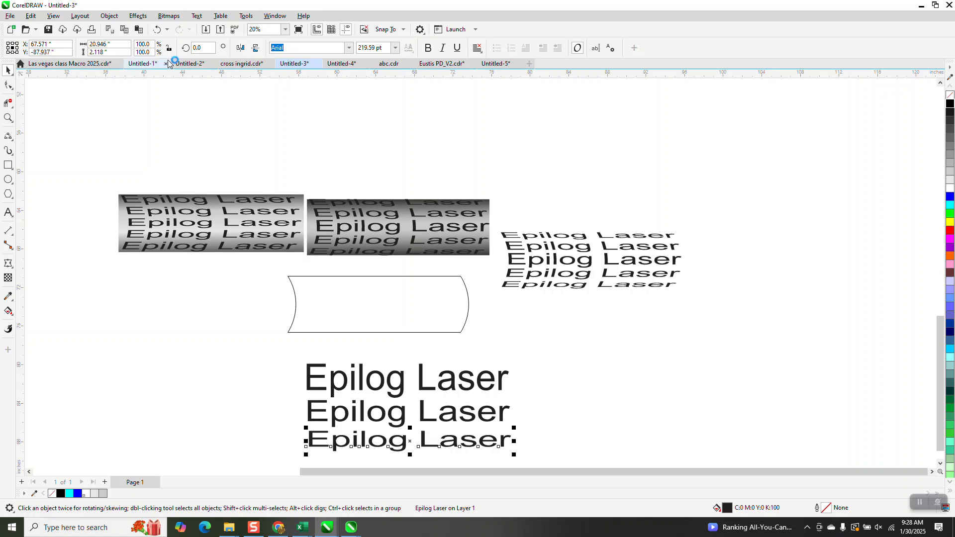
drag(141, 44, 135, 44)
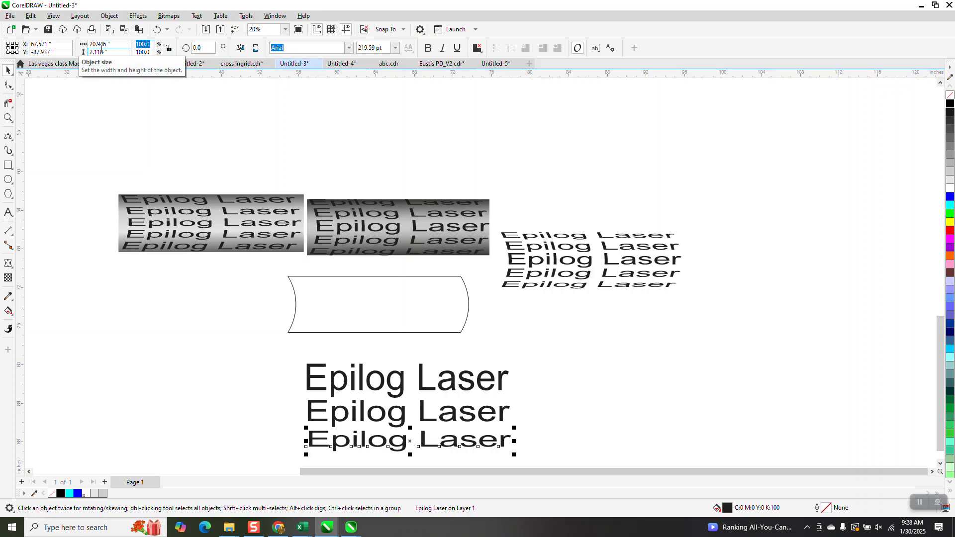
drag(152, 52, 135, 53)
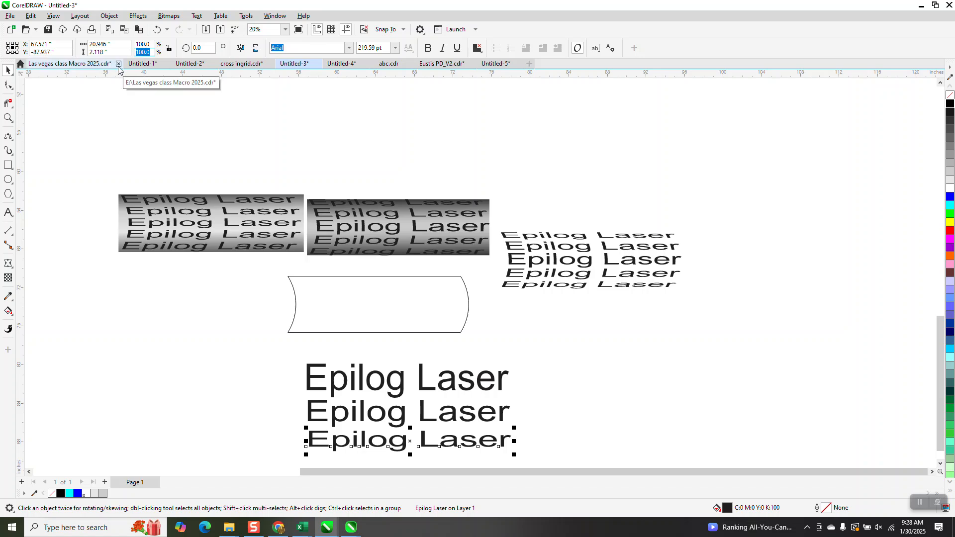
text(90)
key(Return)
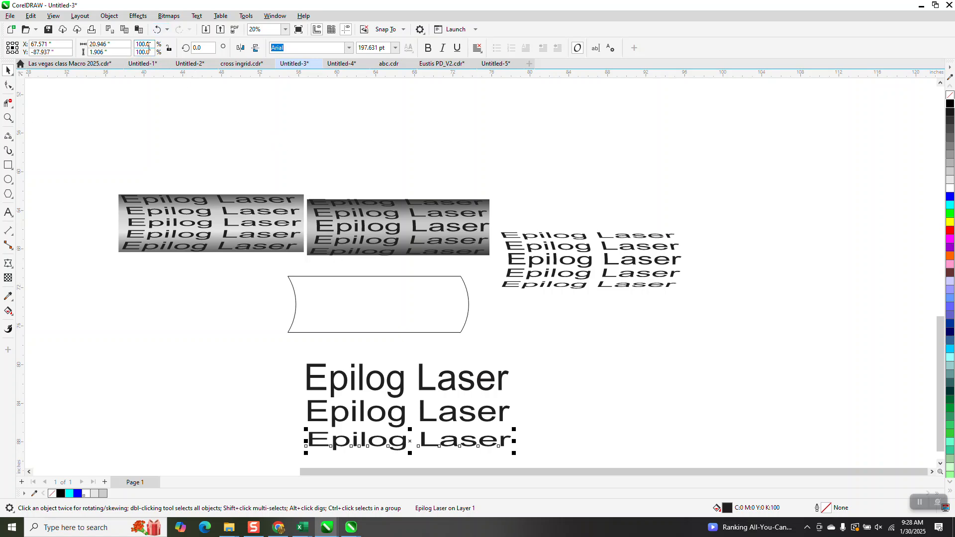
Try a 90% horizontal scale on the third text line and undo it.
drag(150, 44, 133, 45)
text(90)
key(Return)
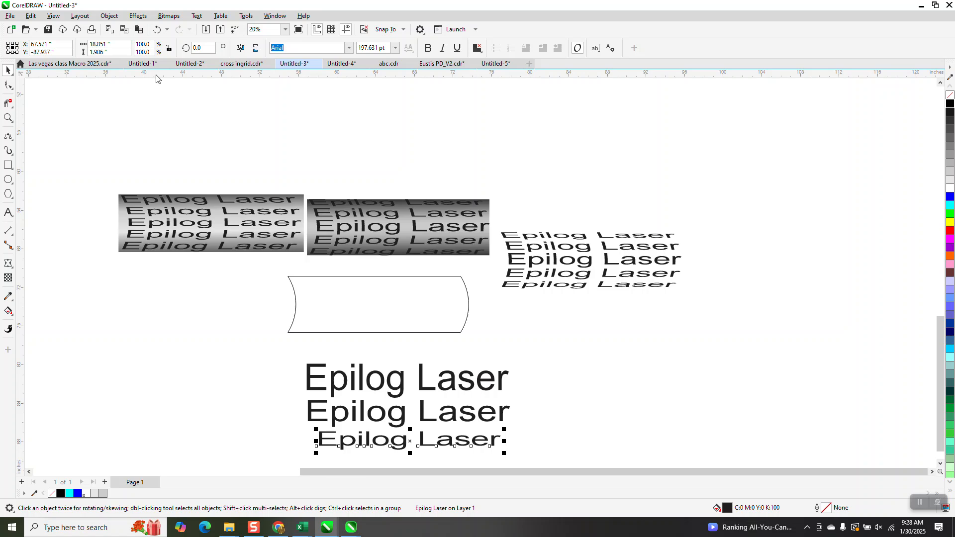
click(156, 30)
Reduce the third text line's height by a further 90% vertical scale.
drag(147, 53, 132, 58)
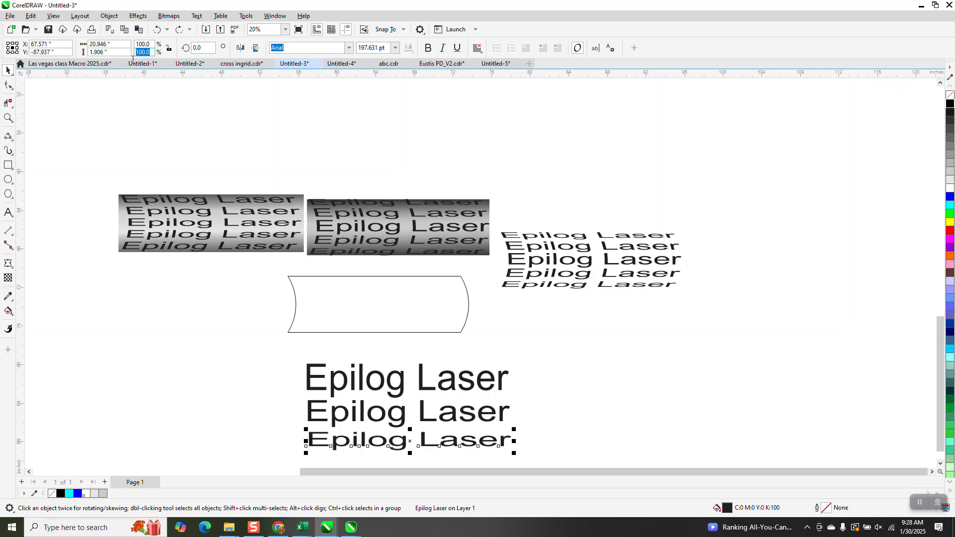
text(90)
key(Return)
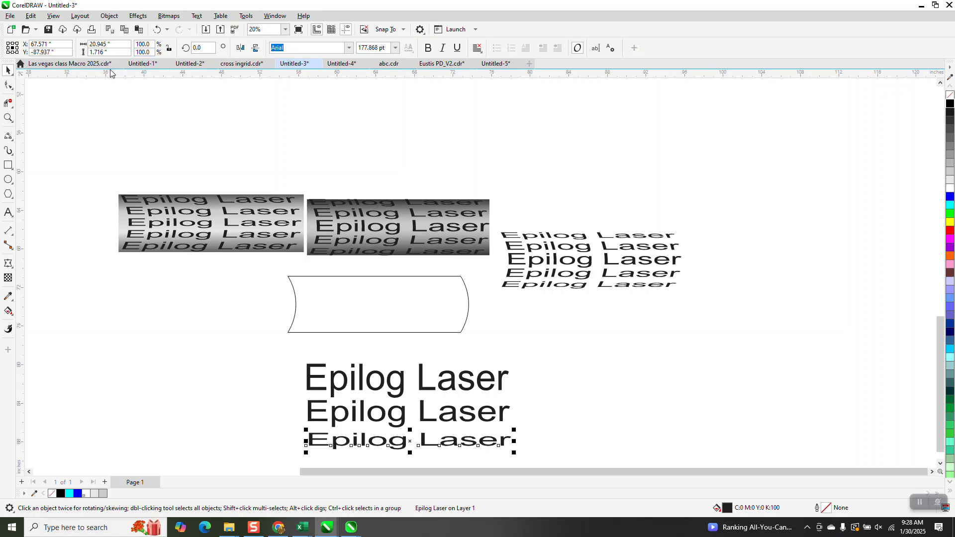
Copy the second and third text lines above the large line to mirror the stack of decreasing heights.
click(423, 406)
drag(413, 404, 405, 354)
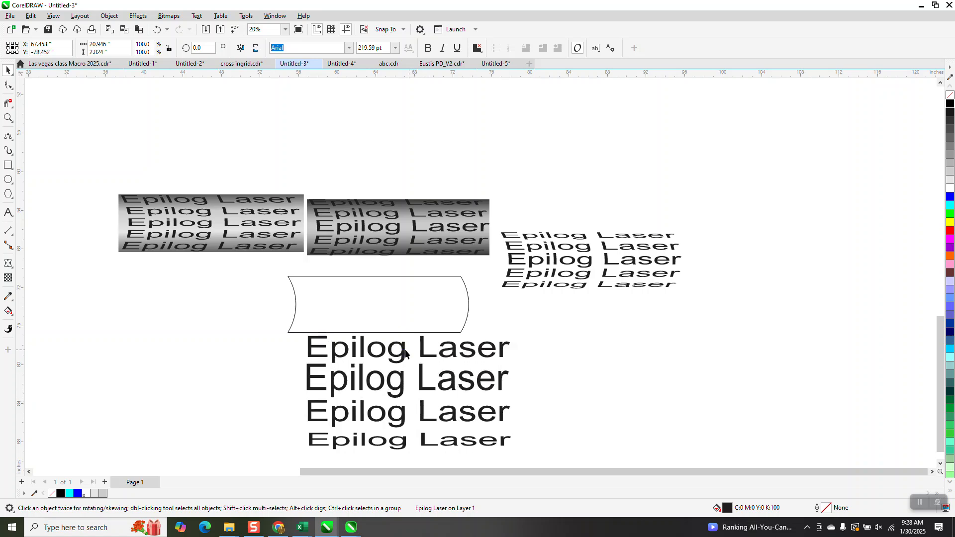
click(422, 443)
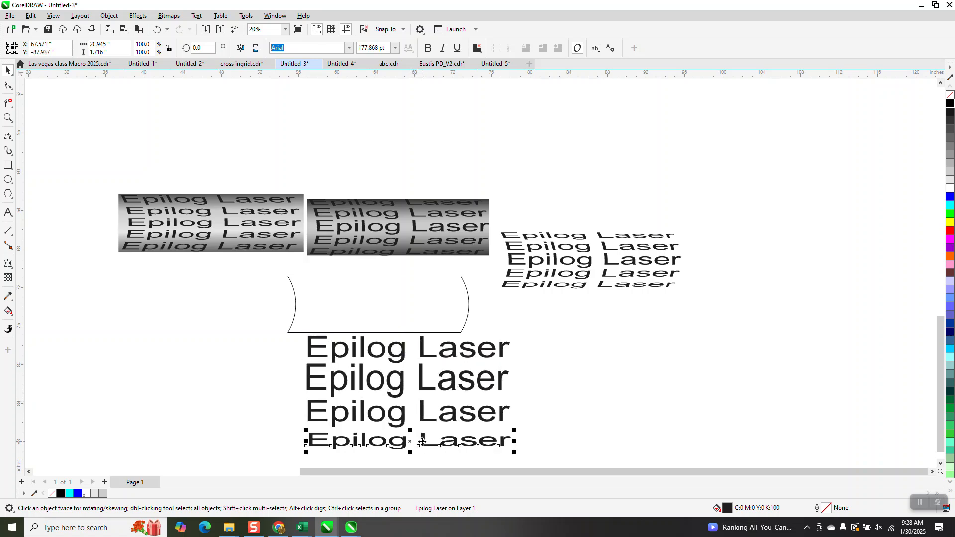
drag(416, 444, 405, 327)
Move all five text lines about 21.7 inches right into the empty area and align their left edges.
drag(264, 306, 589, 449)
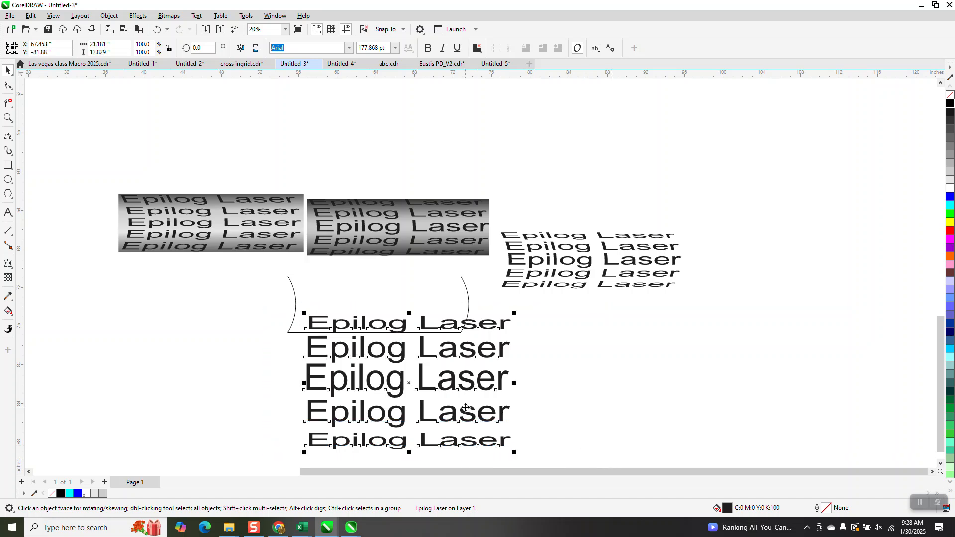
drag(413, 388, 622, 385)
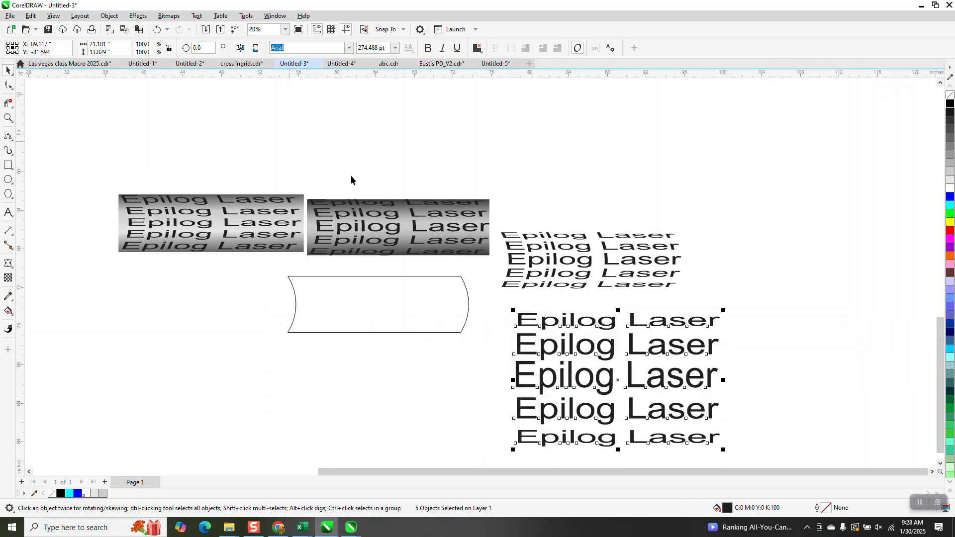
key(l)
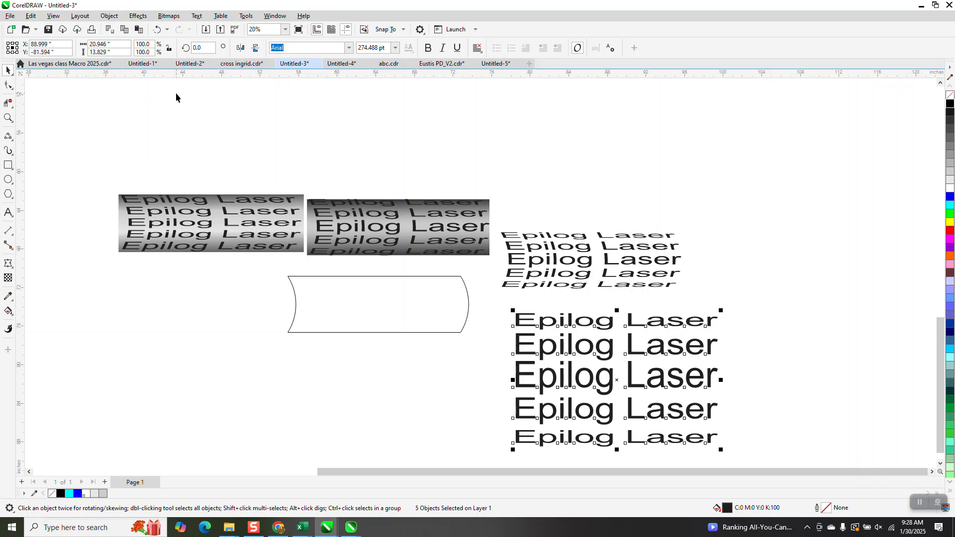
Distribute the five text lines with equal vertical spacing between them and group them.
click(273, 16)
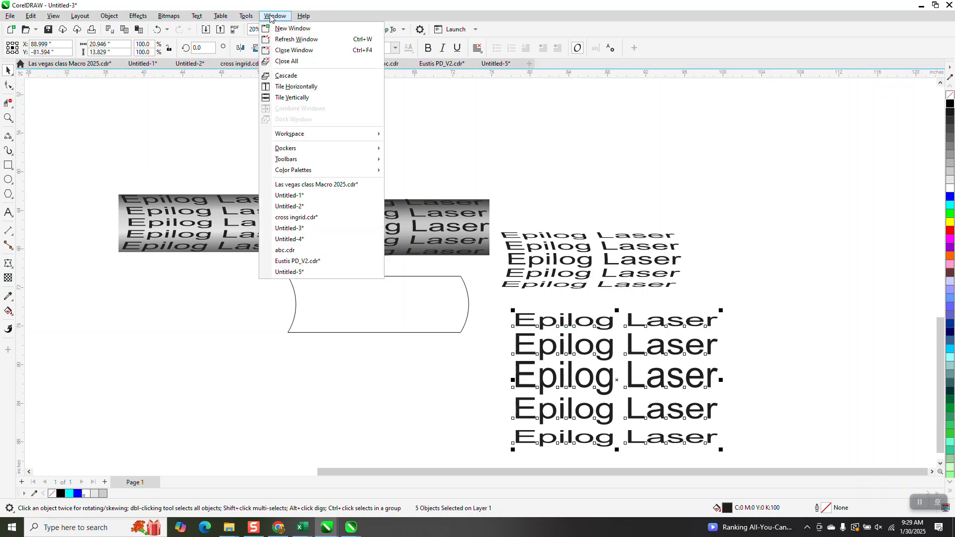
mouse_move(299, 153)
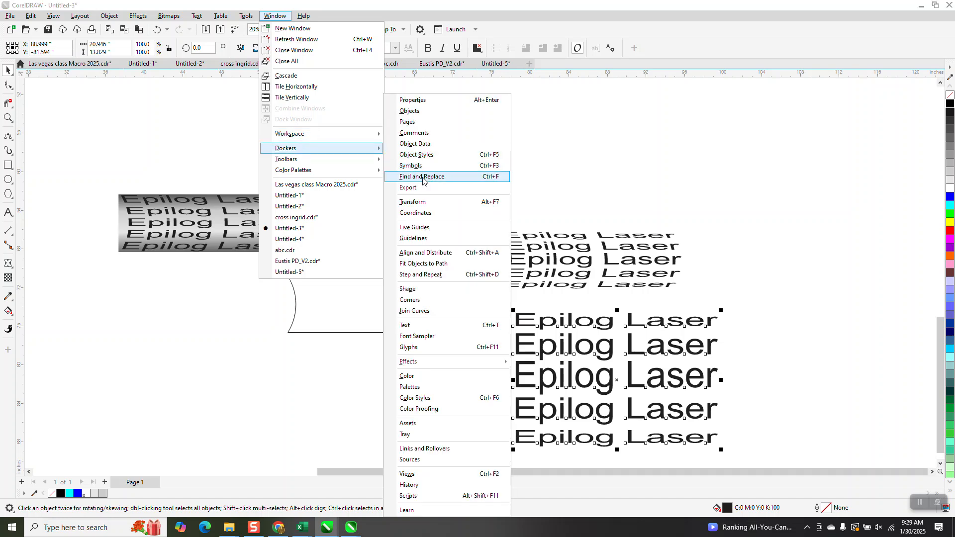
click(429, 252)
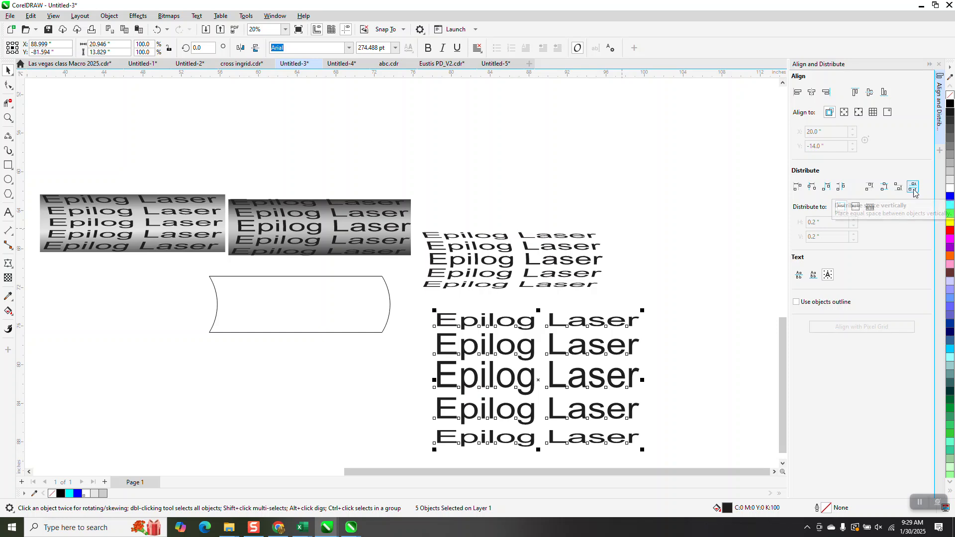
click(913, 191)
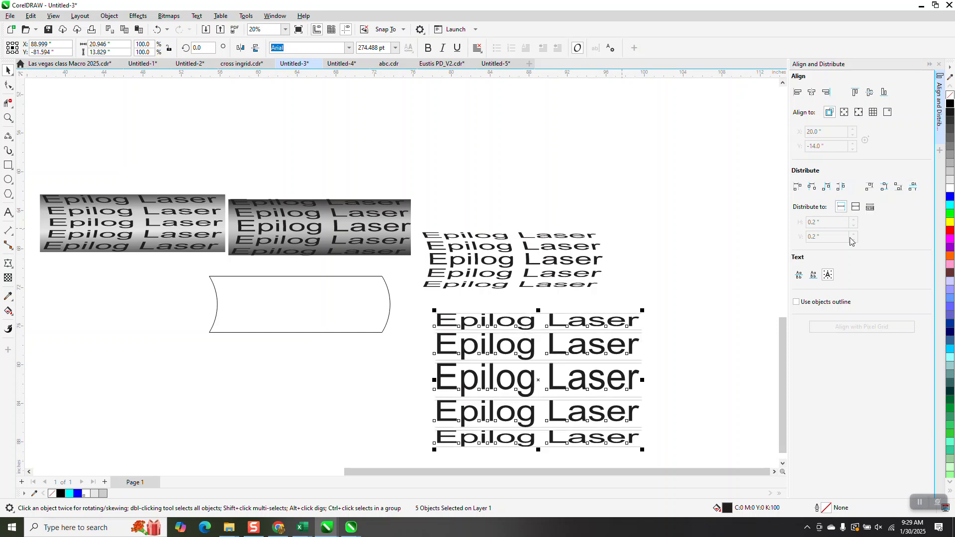
click(398, 363)
drag(421, 307, 681, 468)
key(ctrl+g)
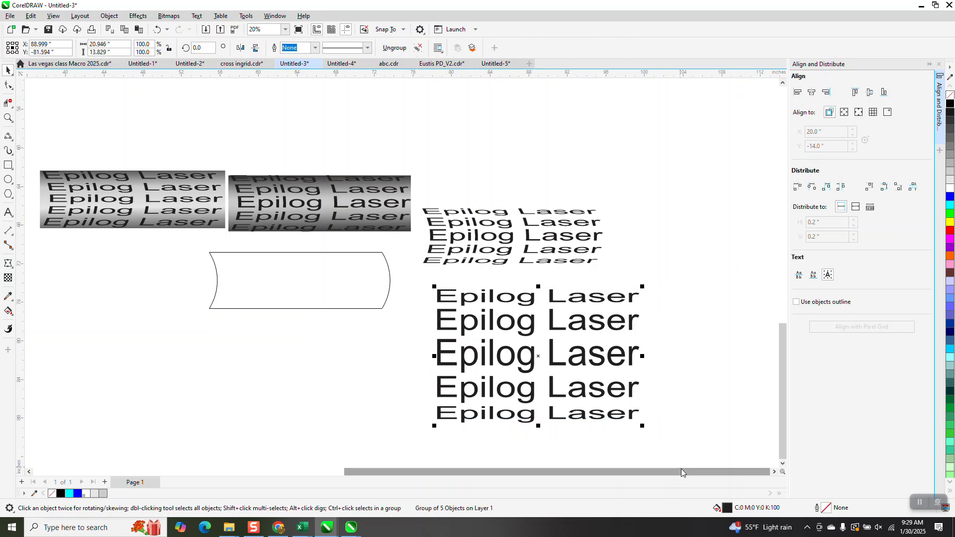
Try an envelope on the text group based on the curved-end outline, check it close up, and undo it.
click(138, 15)
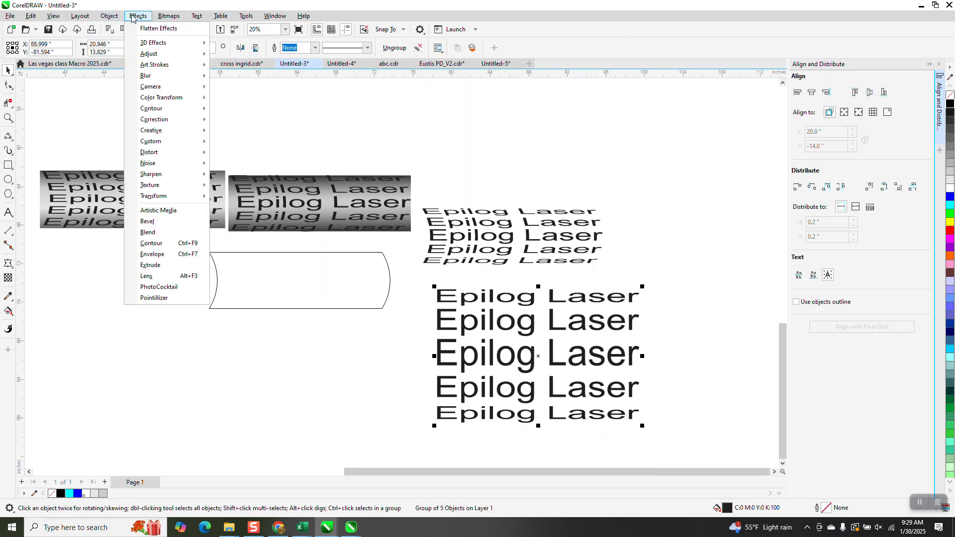
click(156, 258)
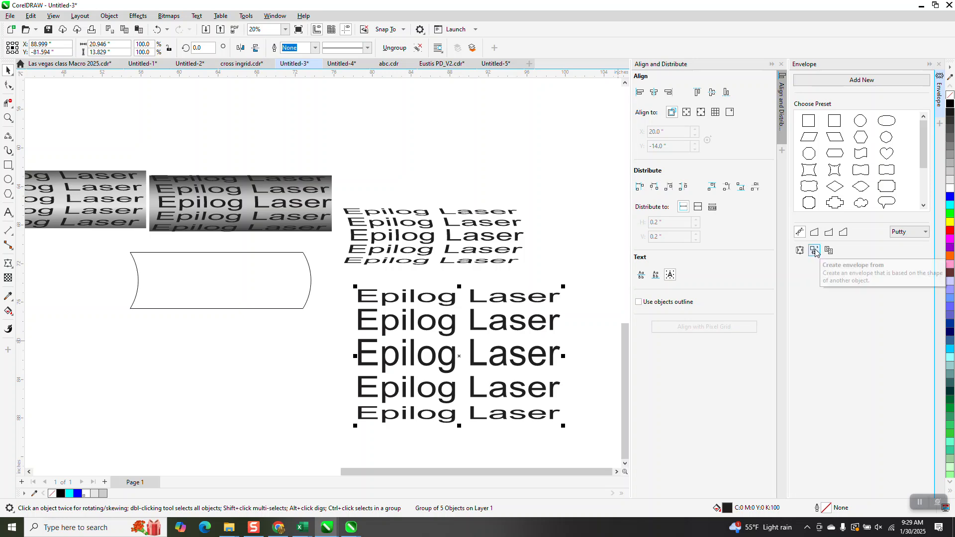
click(814, 252)
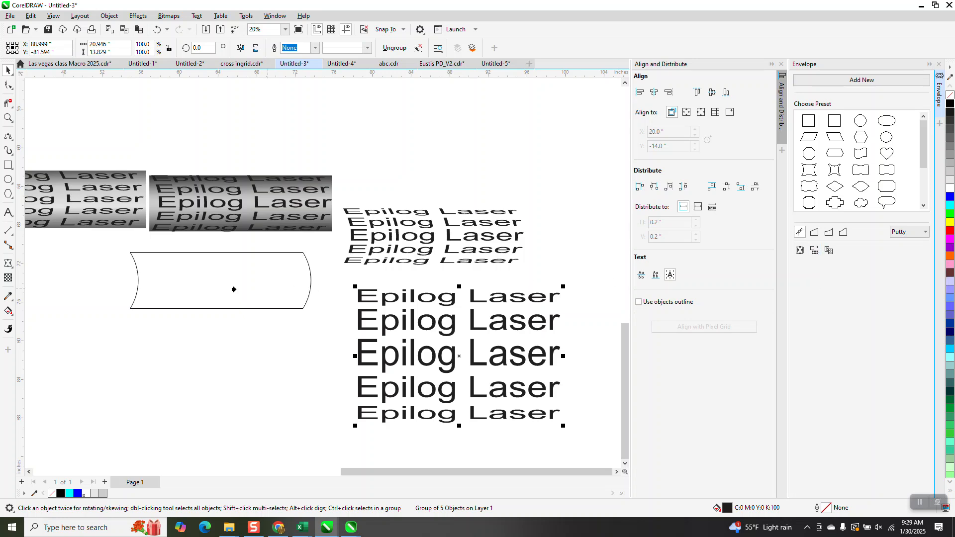
click(215, 288)
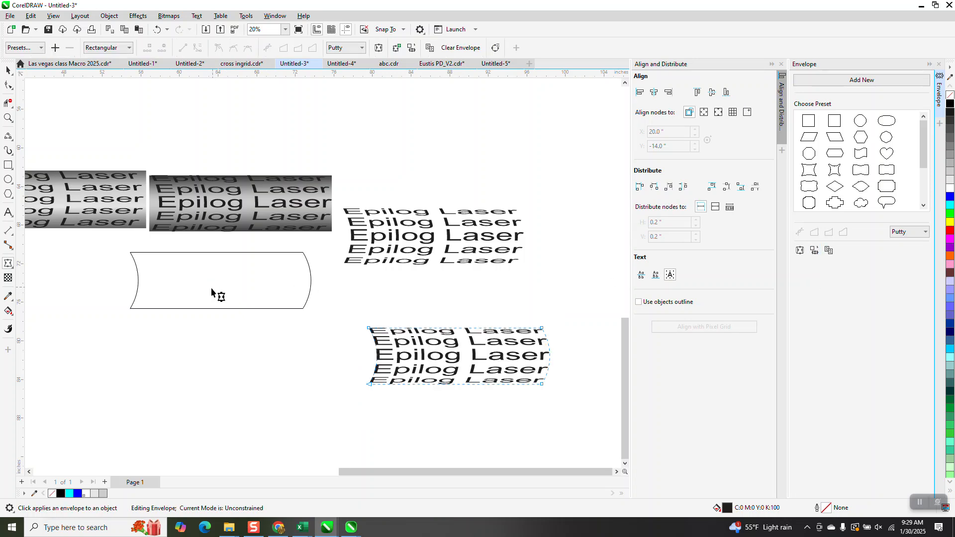
click(8, 118)
drag(369, 318, 577, 401)
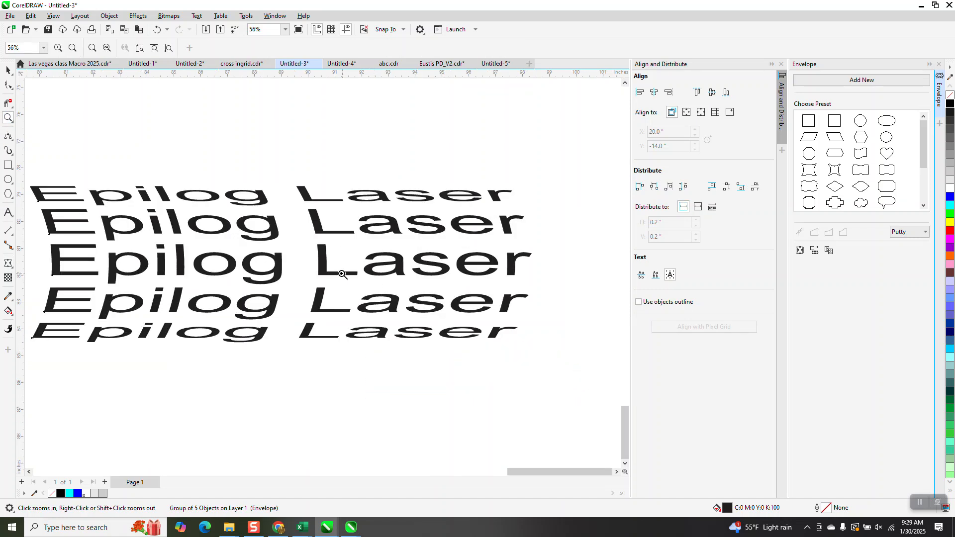
right_click(366, 282)
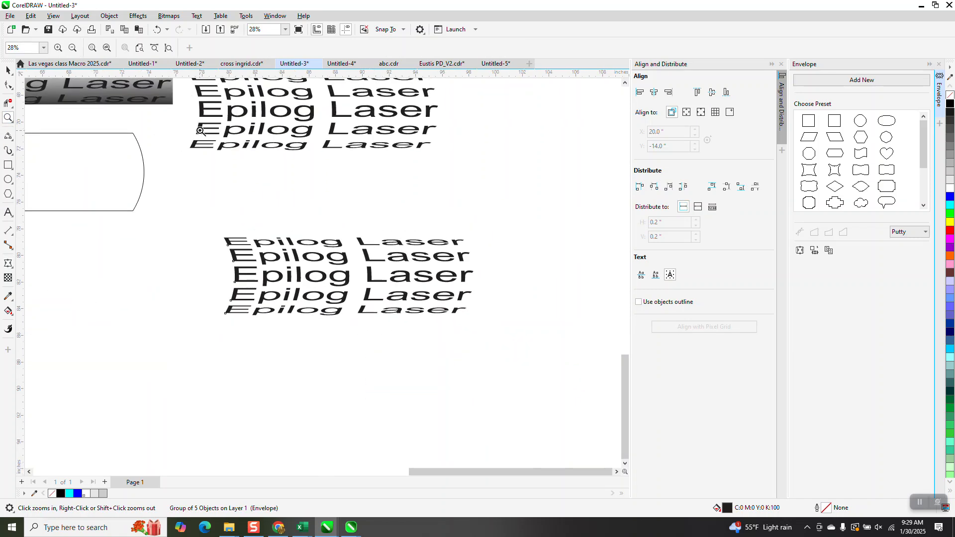
click(157, 30)
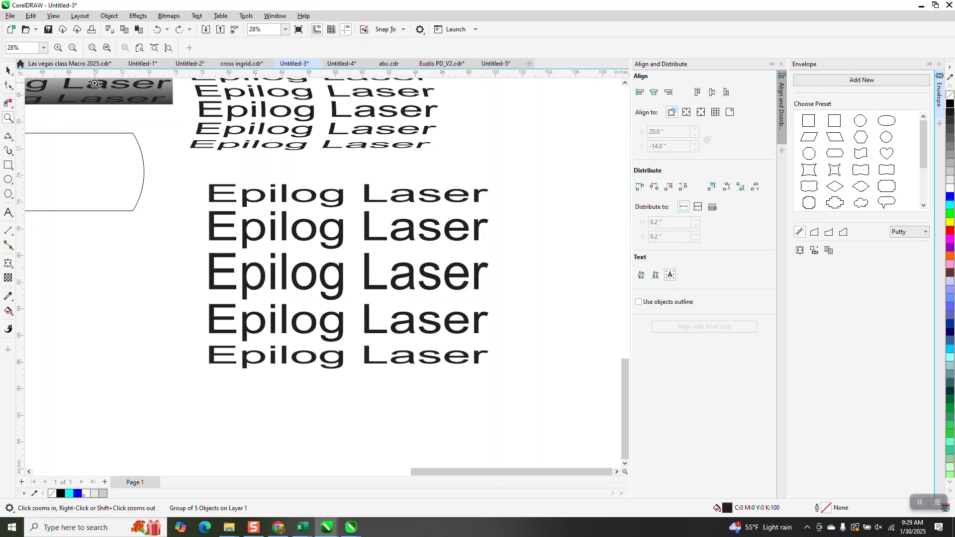
Ungroup the five stacked text lines and clear the selection.
click(8, 70)
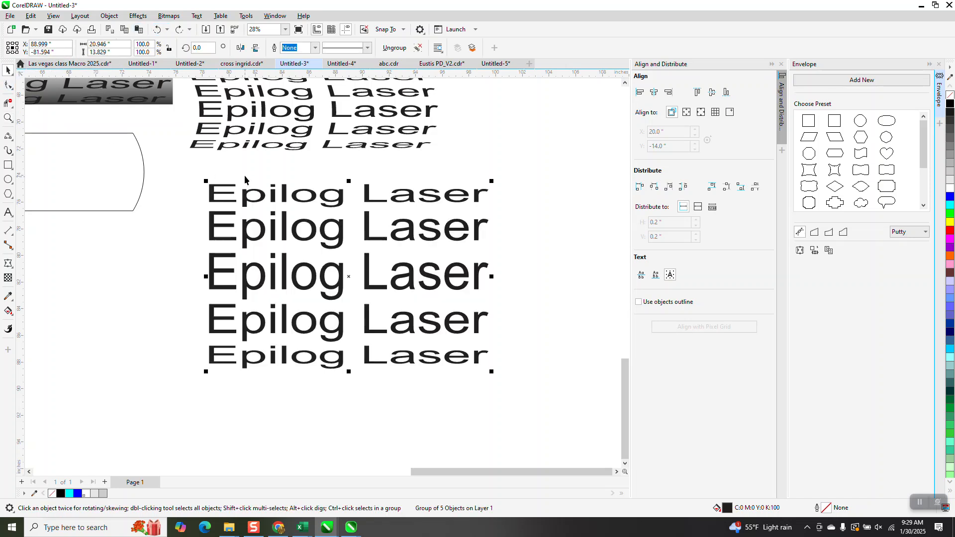
click(109, 15)
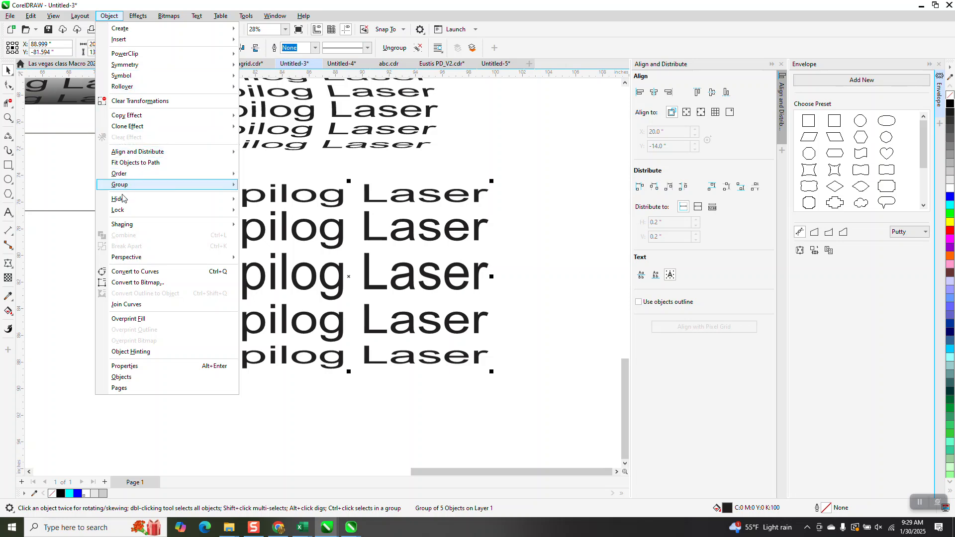
mouse_move(128, 185)
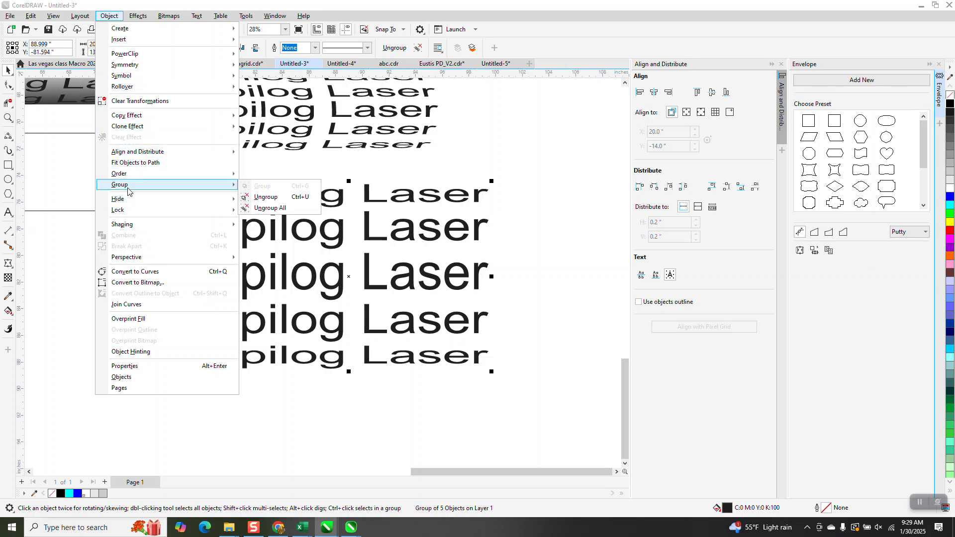
click(267, 197)
click(264, 164)
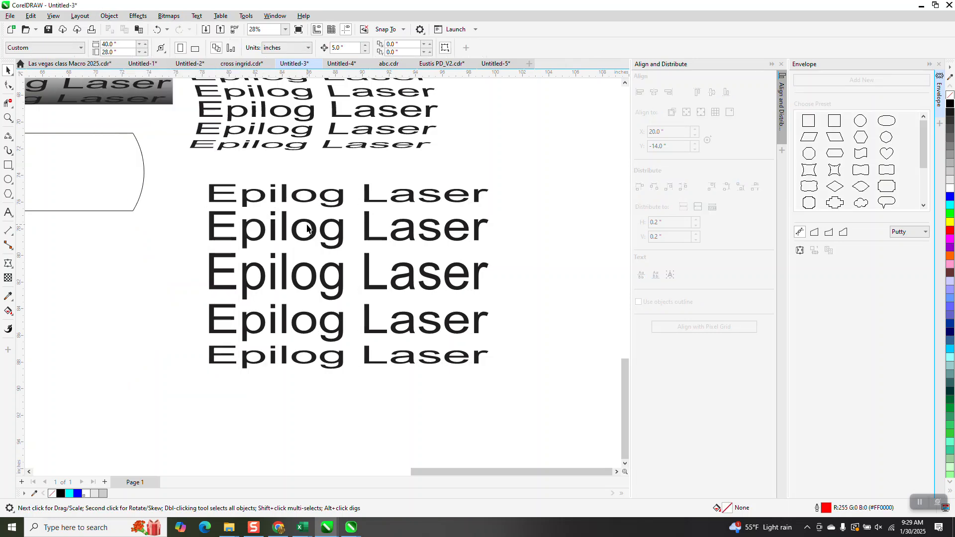
Scale the height of the second text line to 90% and the height of the first line to 80%.
click(306, 228)
click(144, 51)
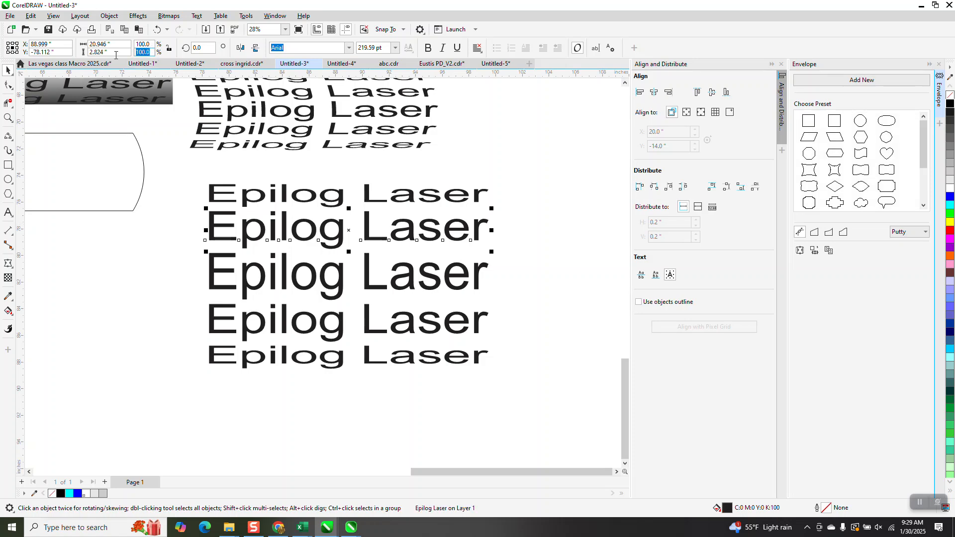
text(90)
key(Return)
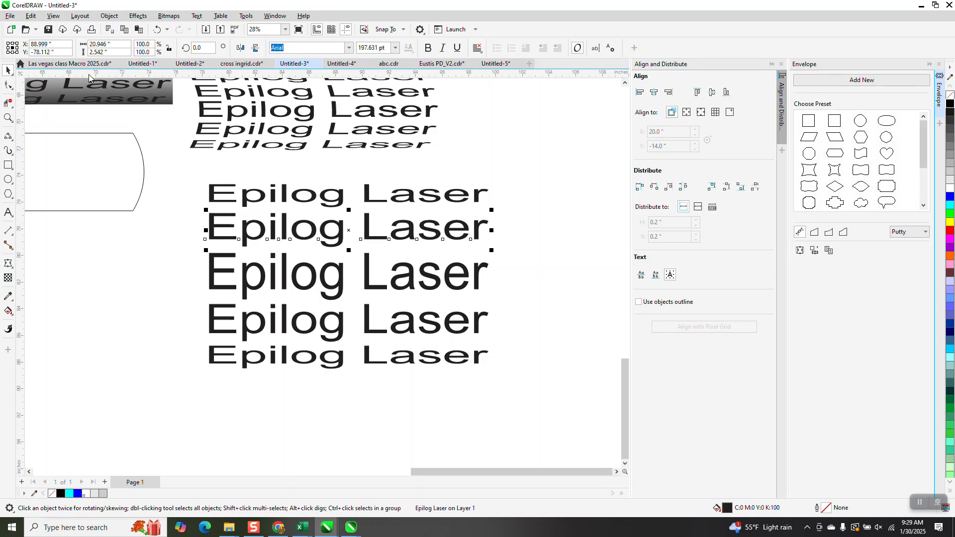
click(338, 205)
double_click(151, 54)
text(80)
key(Return)
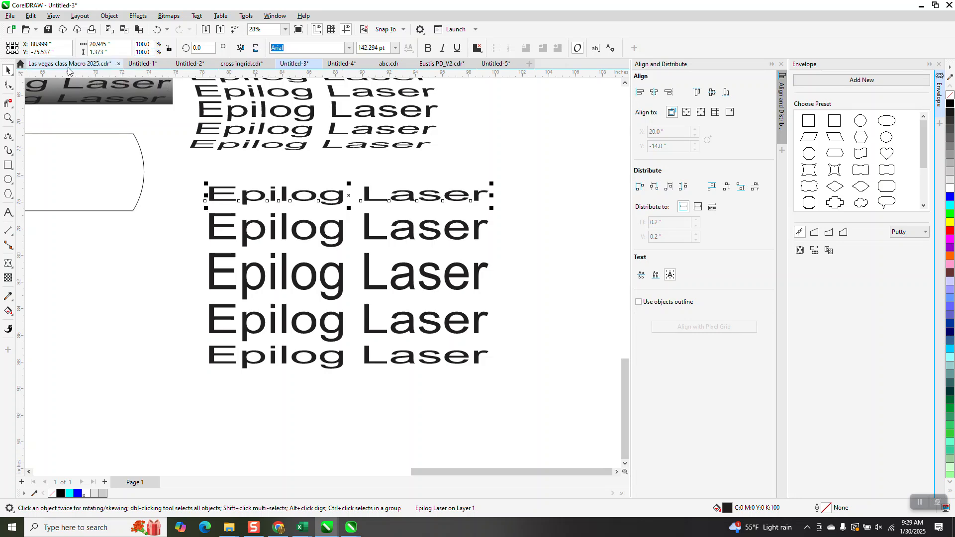
Scale the height of the fourth text line to 90% and the height of the last line to 80%.
click(367, 326)
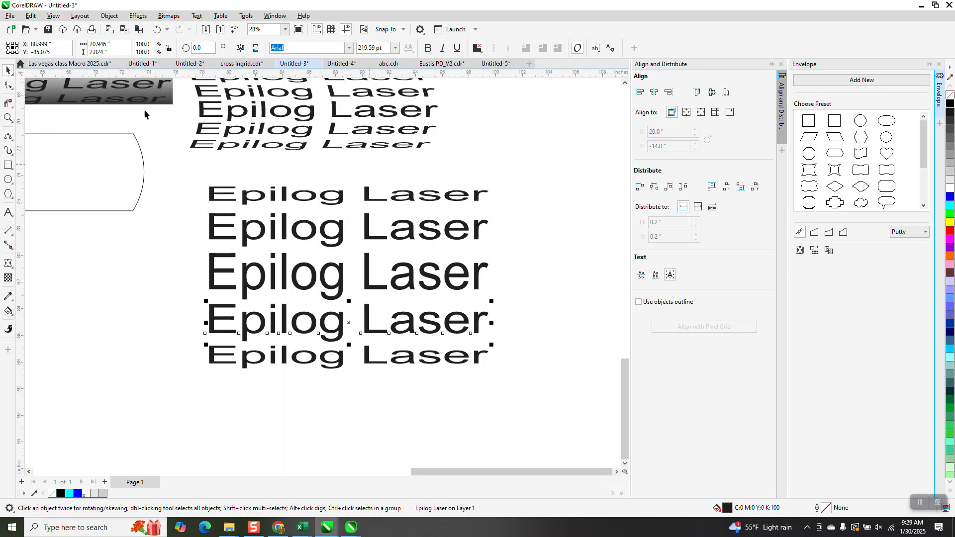
drag(150, 53, 114, 59)
text(90)
key(Return)
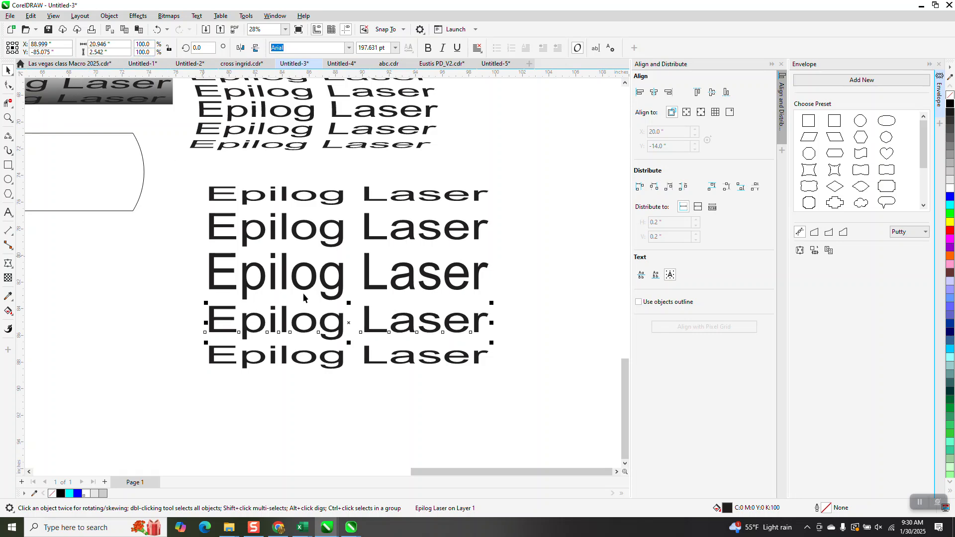
click(369, 366)
drag(149, 52, 120, 53)
text(80)
key(Return)
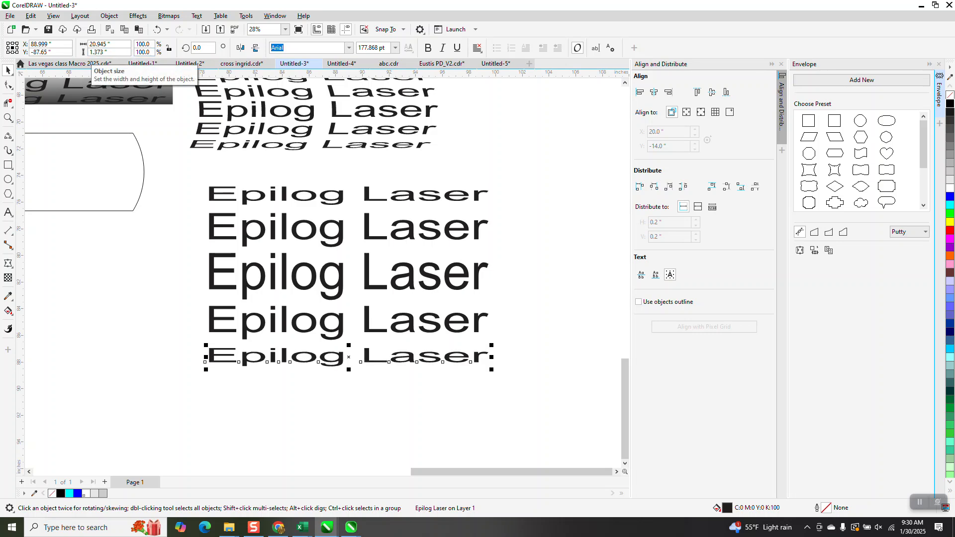
Group the five text lines, envelope the group to the curved-end outline, and check the result close up.
drag(197, 173, 524, 407)
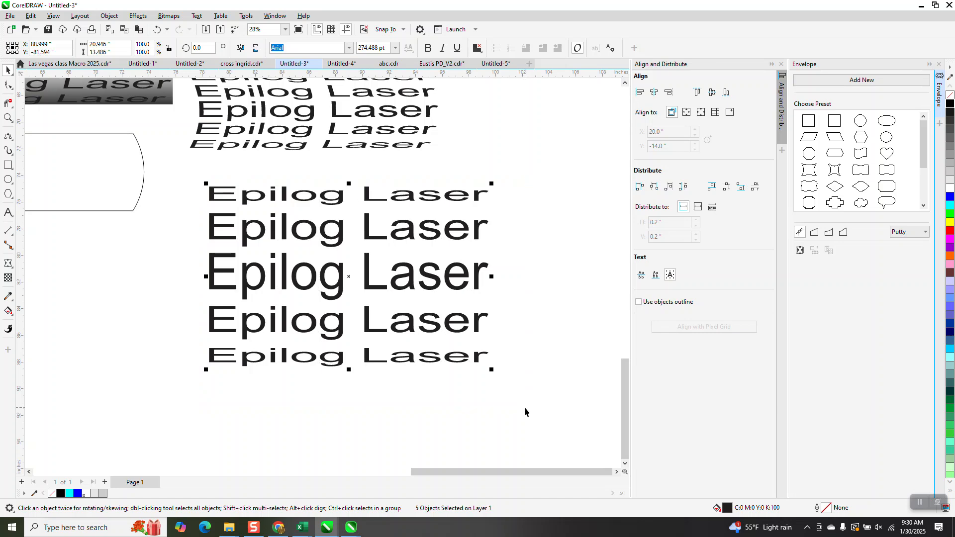
key(ctrl+g)
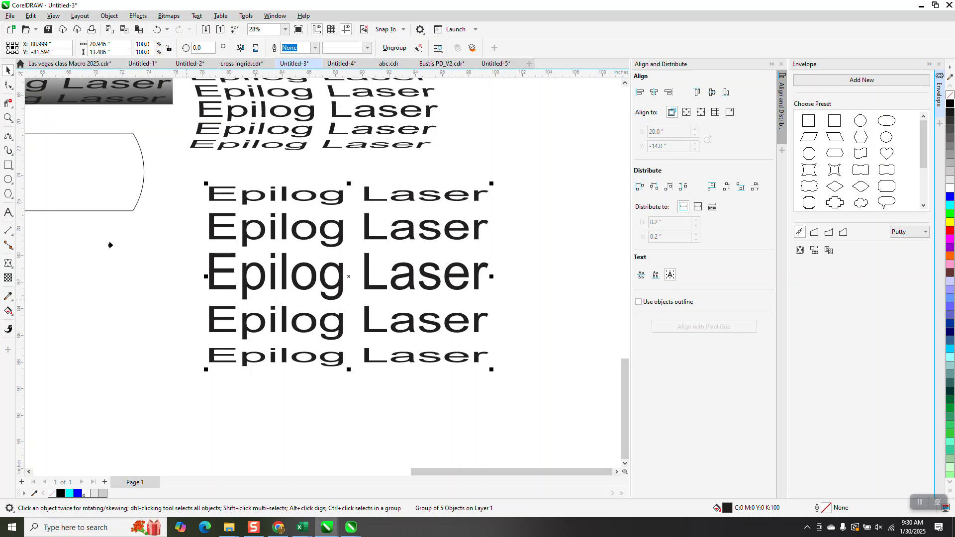
click(81, 191)
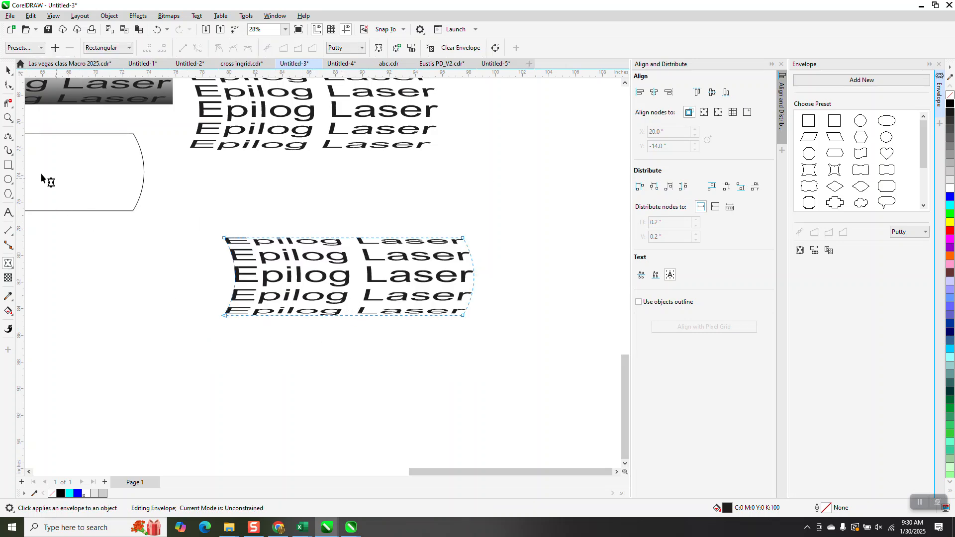
click(8, 118)
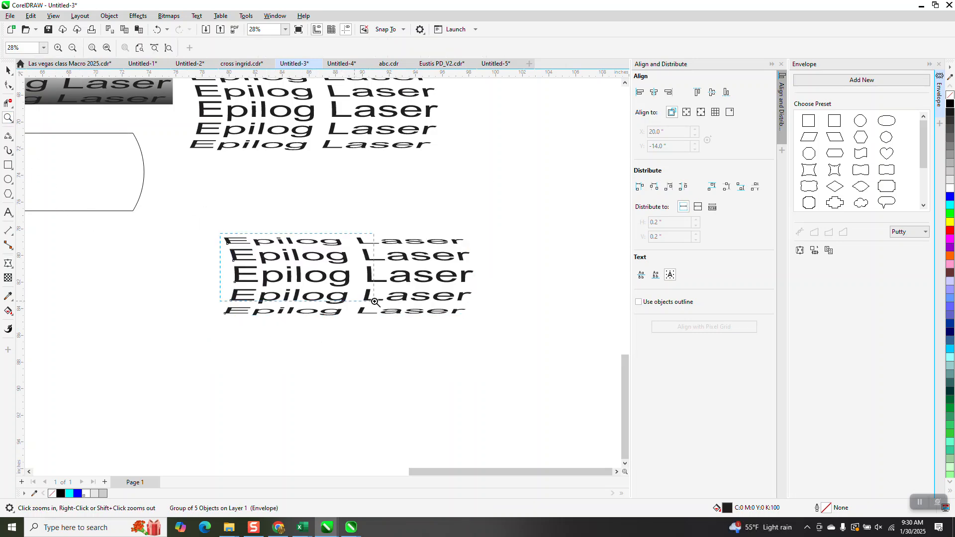
click(436, 325)
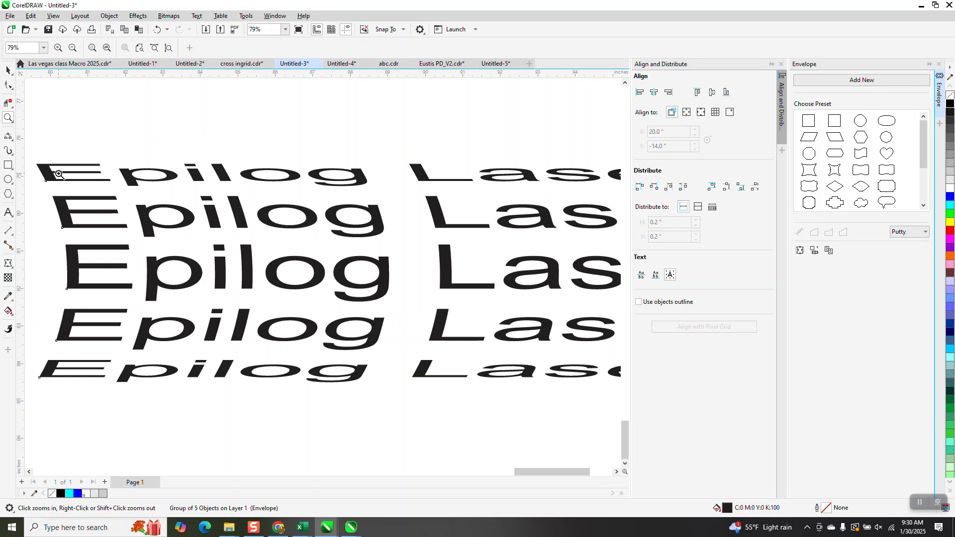
scroll(244, 210, down, 2)
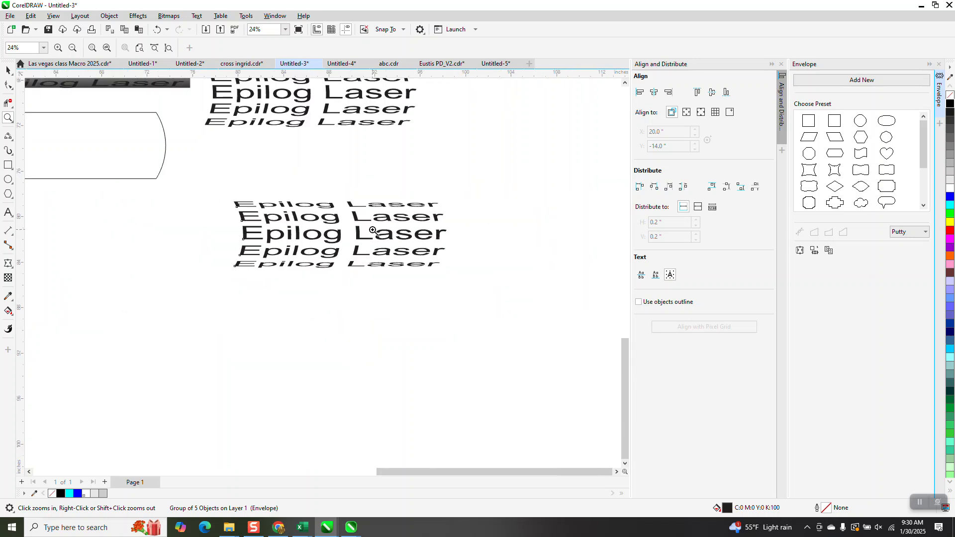
scroll(372, 230, down, 1)
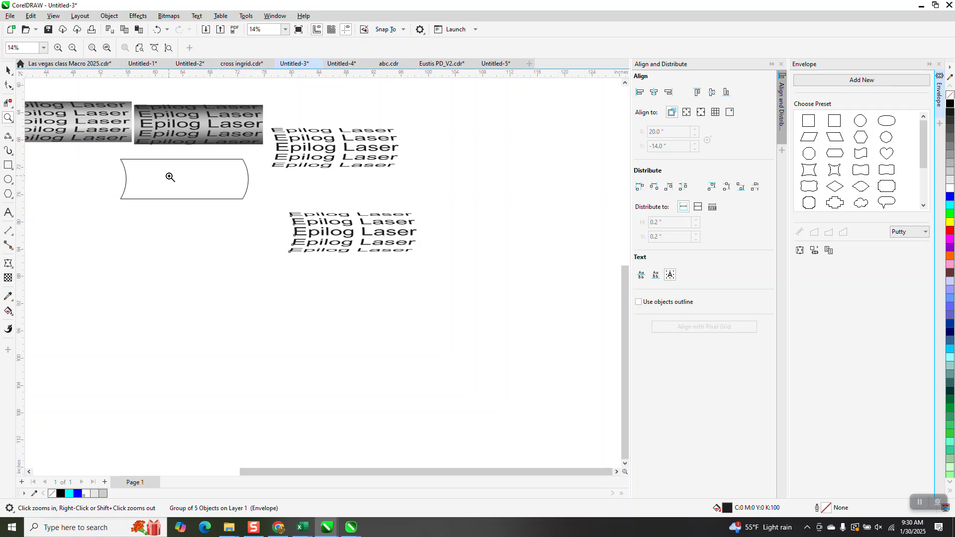
Create a rectangle around the enveloped text group and scale it to 105%.
click(8, 165)
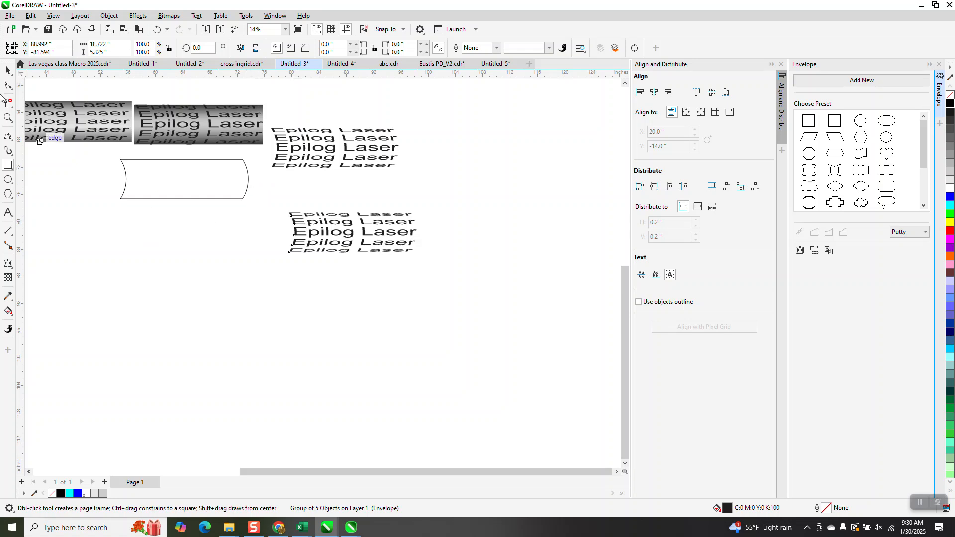
click(8, 70)
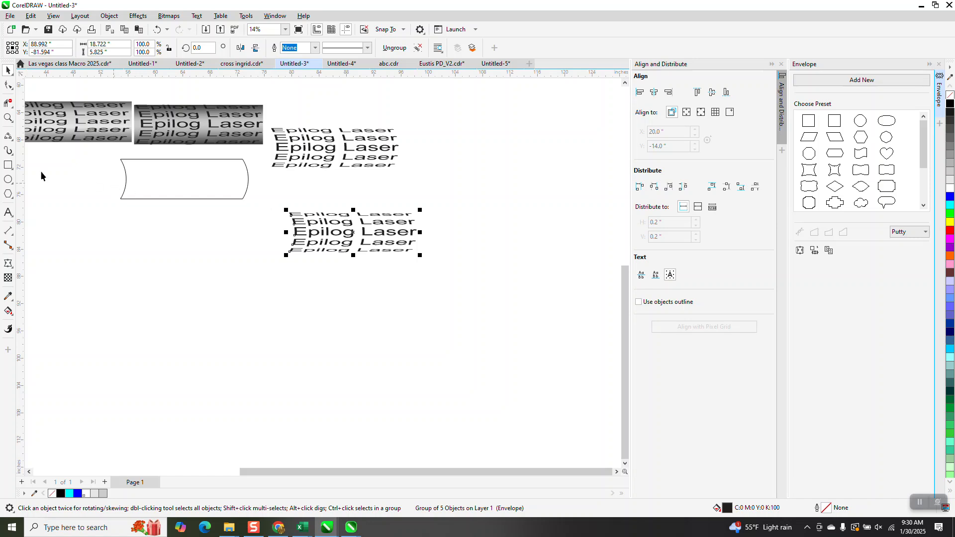
double_click(8, 166)
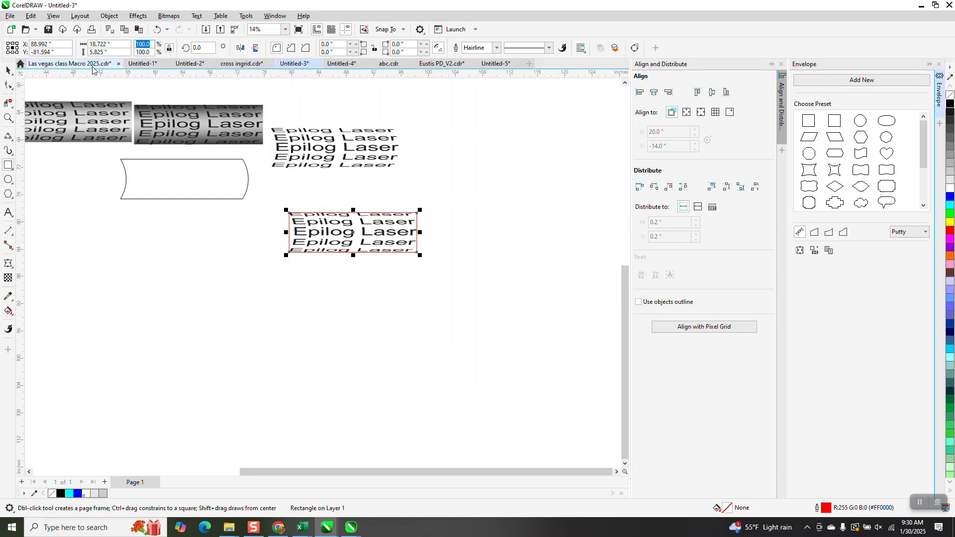
text(105)
key(Return)
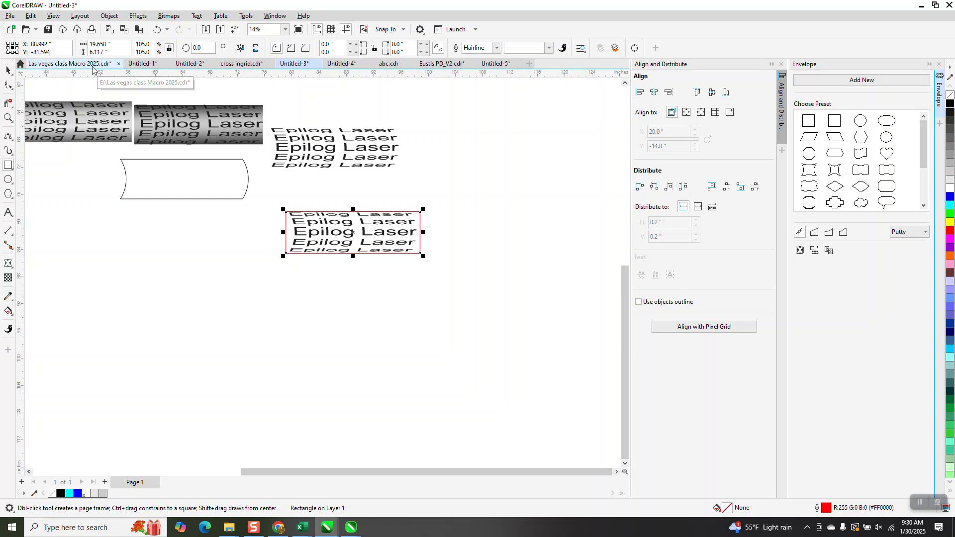
Move the rectangle 10 inches straight down below the text group and close the Align and Distribute and Envelope dockers.
click(8, 70)
drag(320, 230, 360, 300)
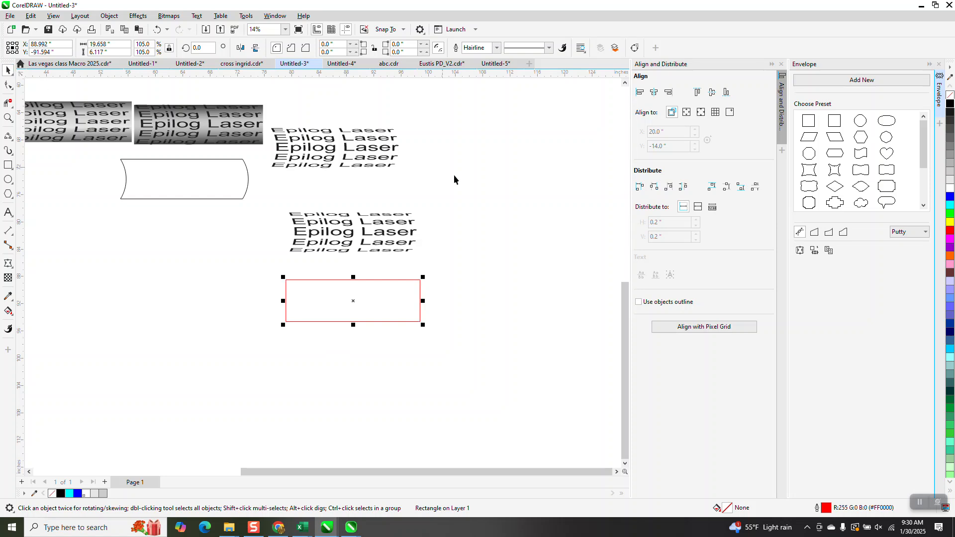
click(782, 64)
click(938, 65)
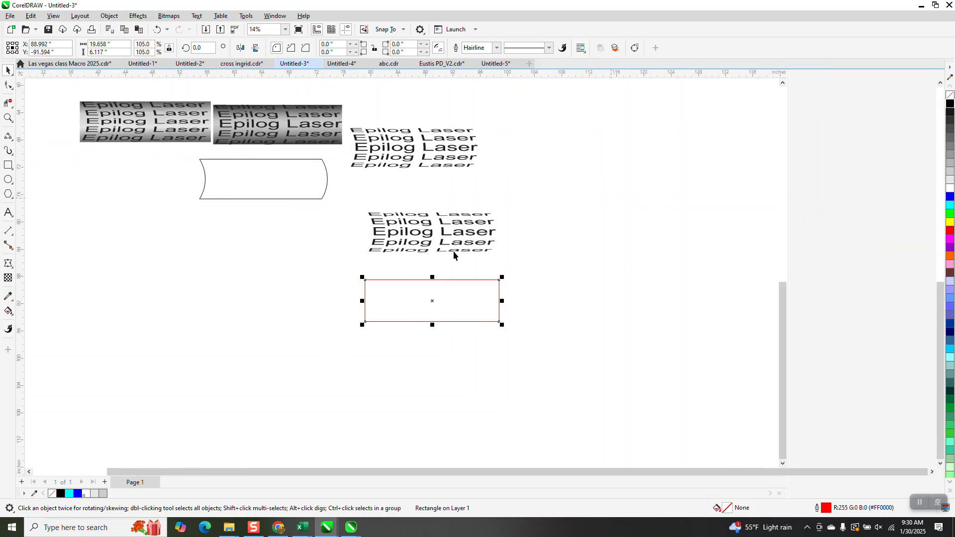
Apply a vertical fountain fill to the rectangle with black at both ends.
click(8, 312)
drag(512, 284, 508, 354)
click(511, 271)
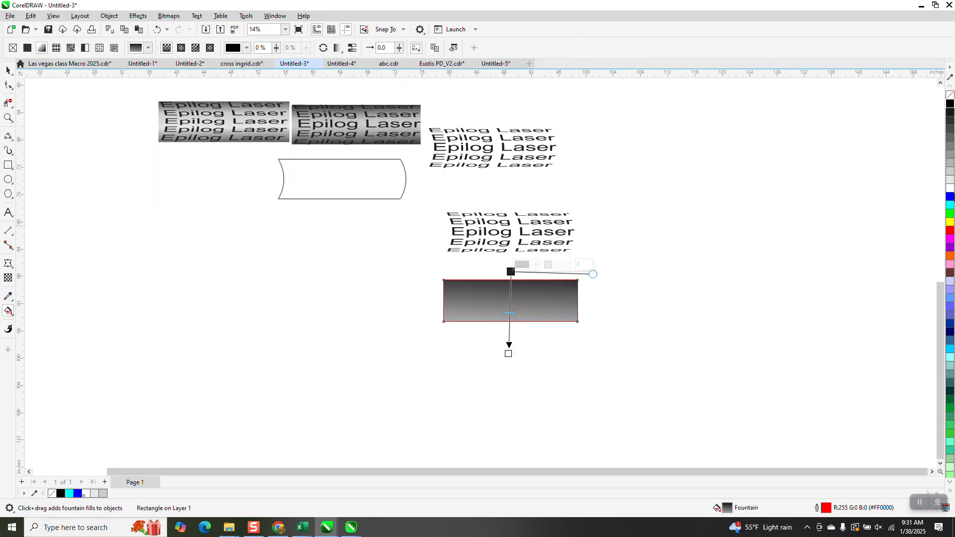
drag(949, 103, 508, 355)
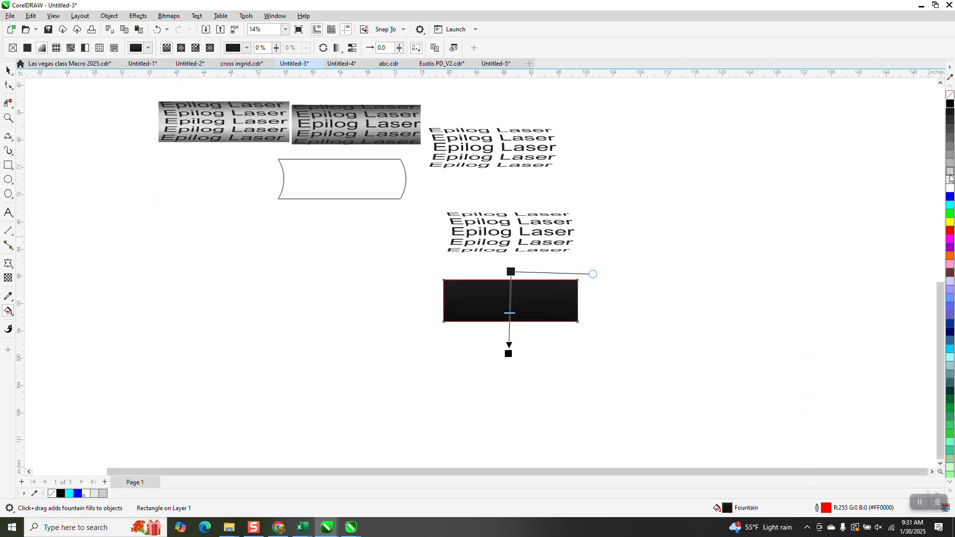
Add a light grey color stop midway along the rectangle's fountain fill and straighten the fill's side handle, undoing any stray fill changes.
drag(940, 177, 511, 316)
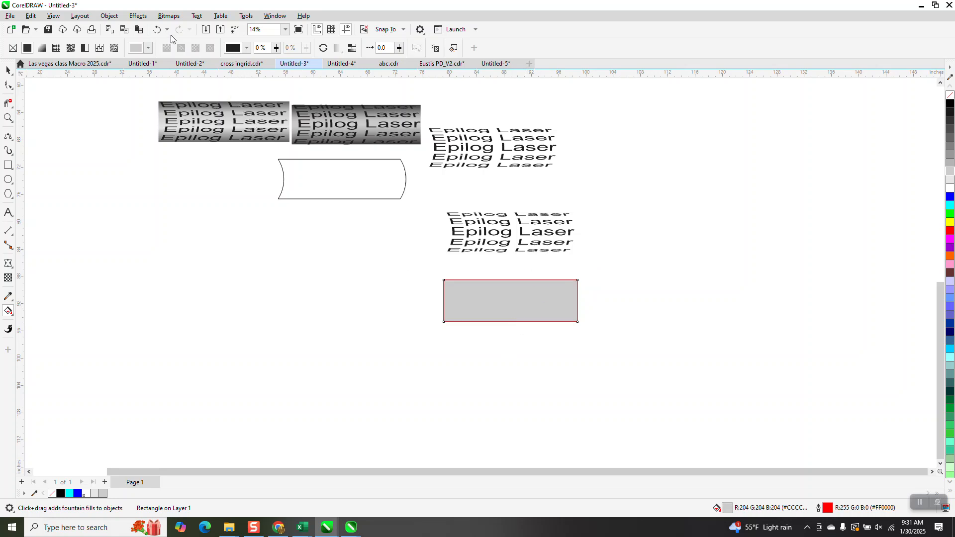
click(157, 29)
drag(950, 178, 510, 311)
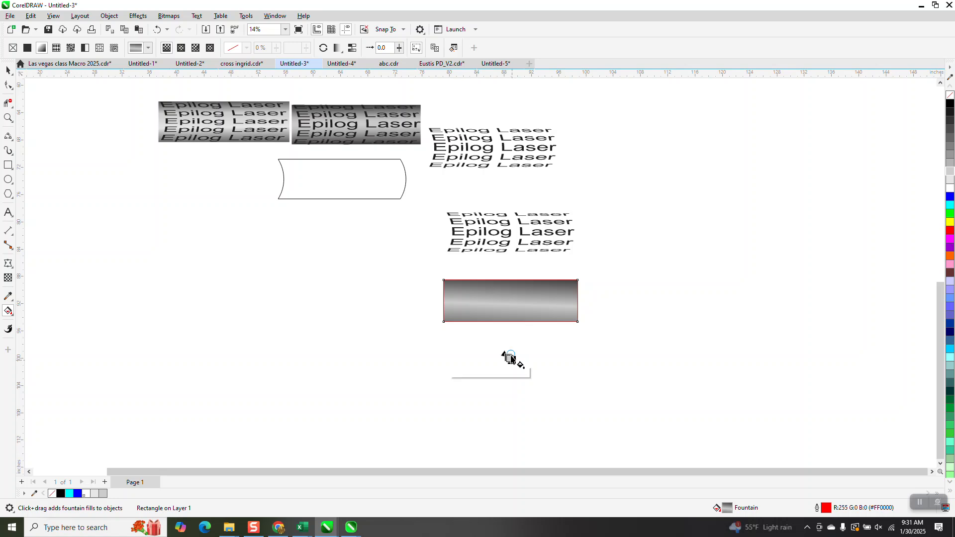
key(ctrl+z)
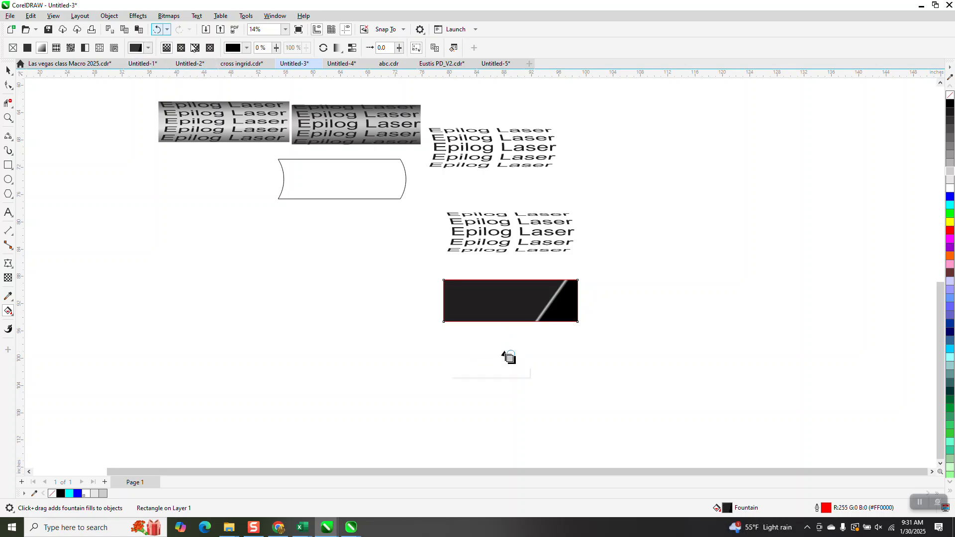
click(157, 30)
drag(595, 276, 595, 272)
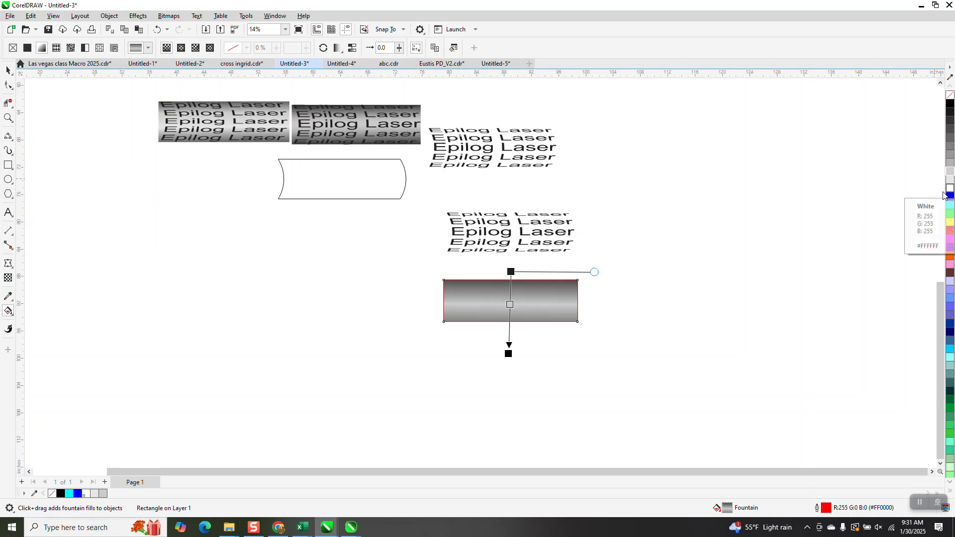
Add a very light grey highlight stop just above the middle grey stop and shift the grey stop to the 45% position.
drag(951, 190, 512, 304)
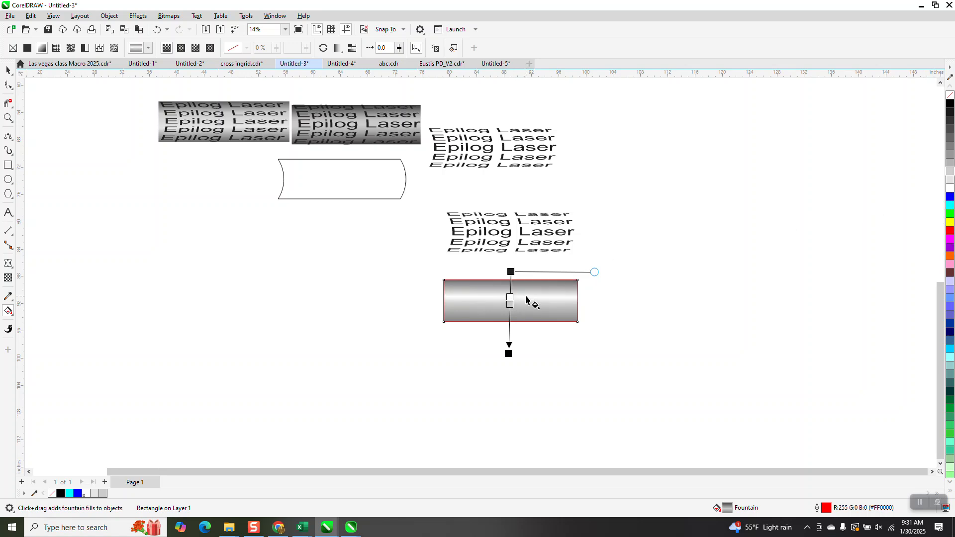
drag(950, 184, 511, 304)
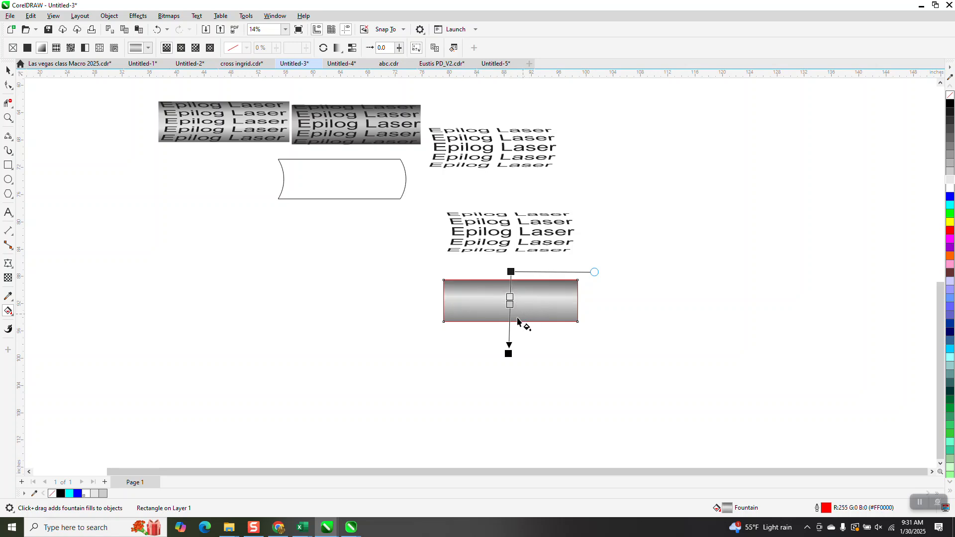
drag(509, 302, 510, 308)
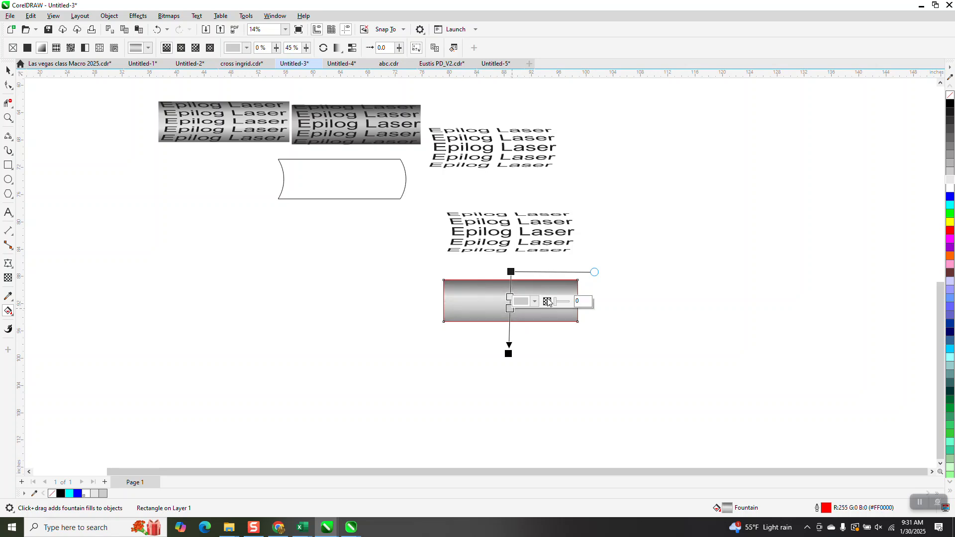
Remove the rectangle's outline and align the enveloped text group to the rectangle's vertical center.
click(8, 71)
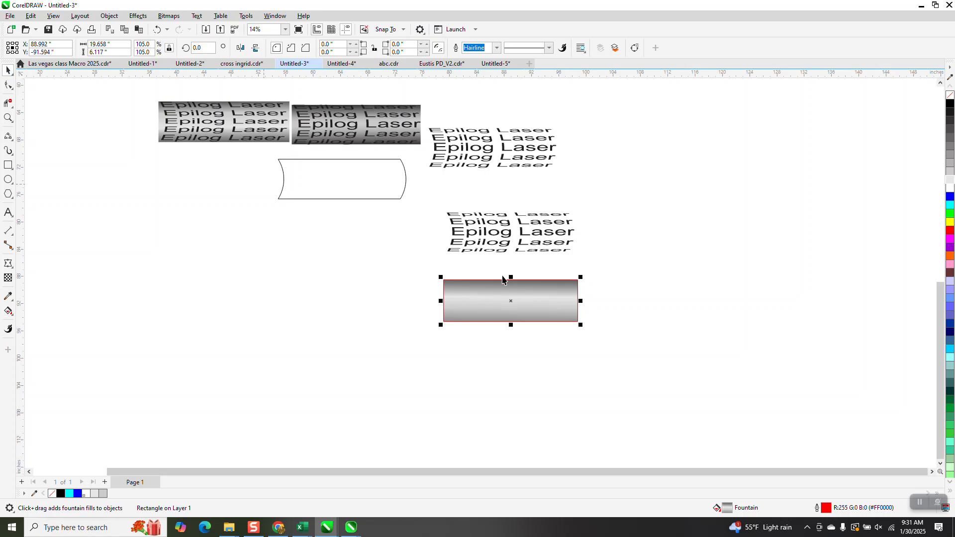
right_click(951, 96)
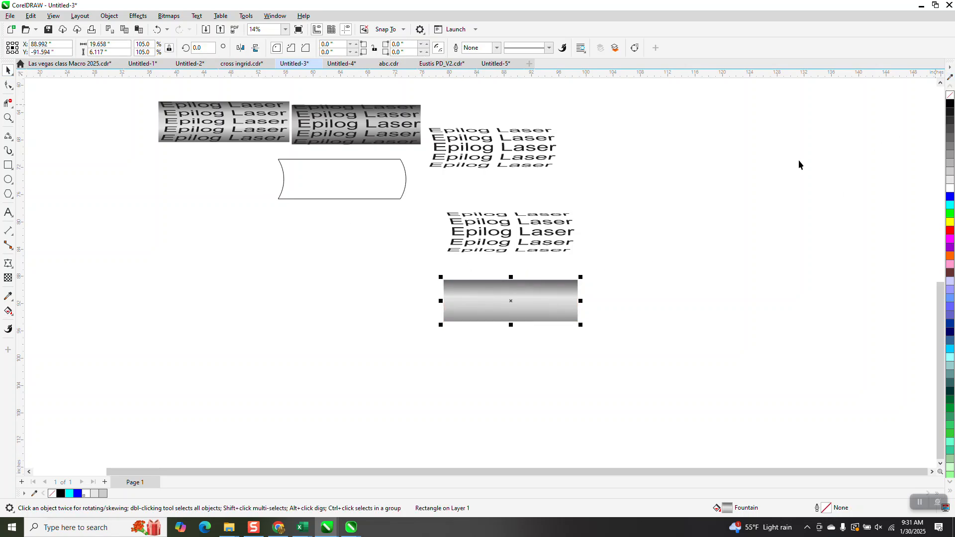
click(553, 227)
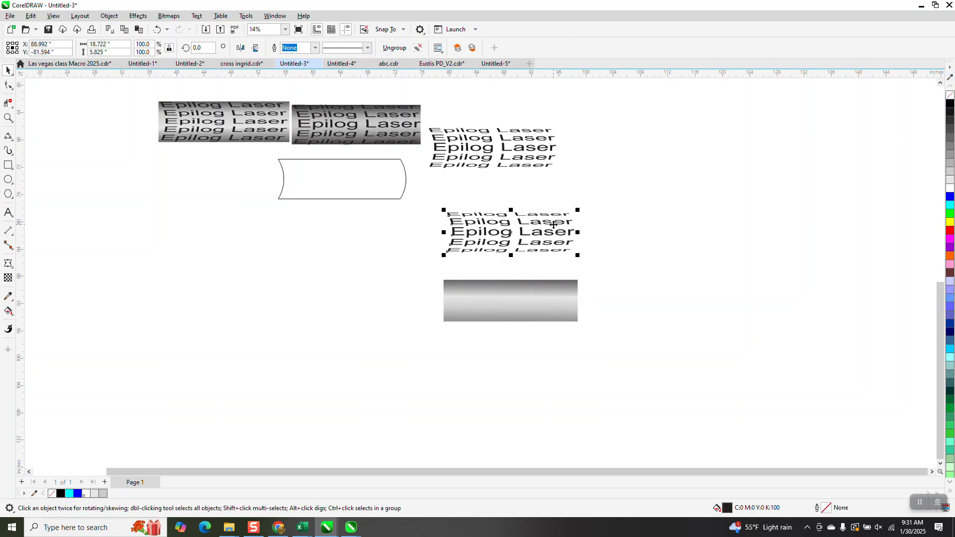
shift+click(543, 294)
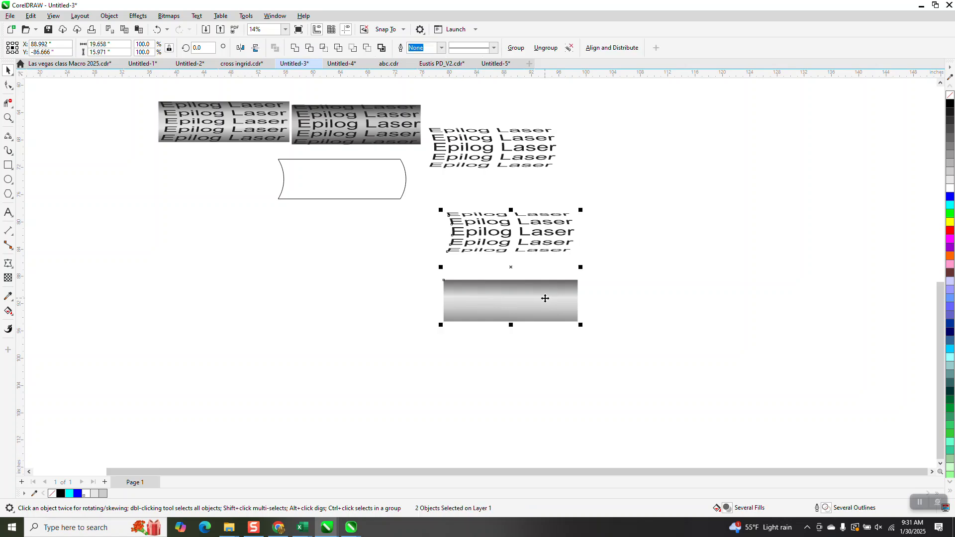
key(e)
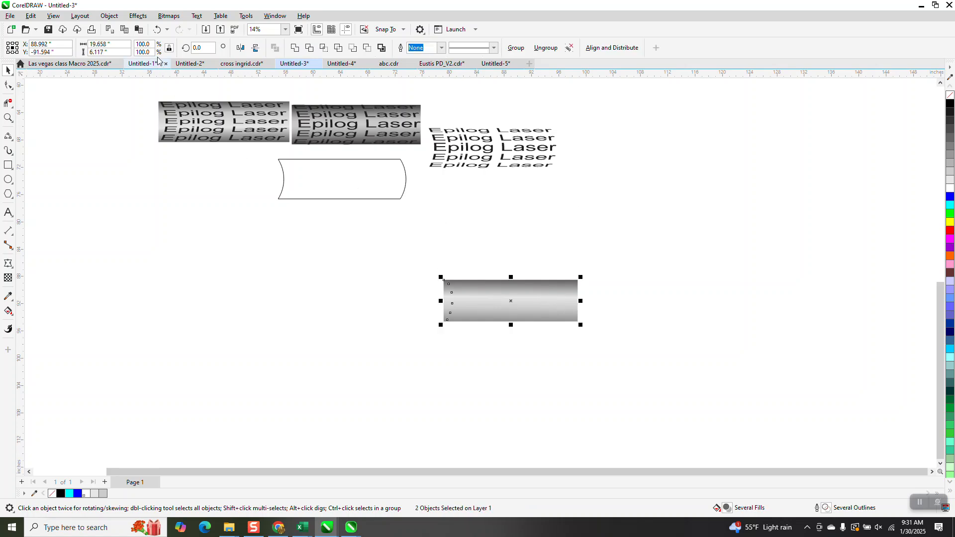
Send the selected rectangle and text group to the back of the page and move the rectangle 5 inches down.
click(114, 18)
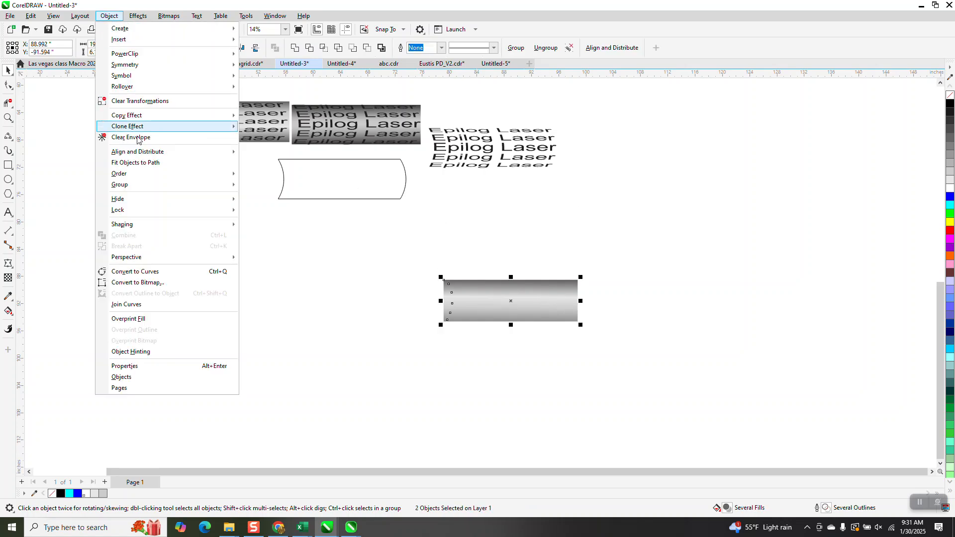
mouse_move(149, 174)
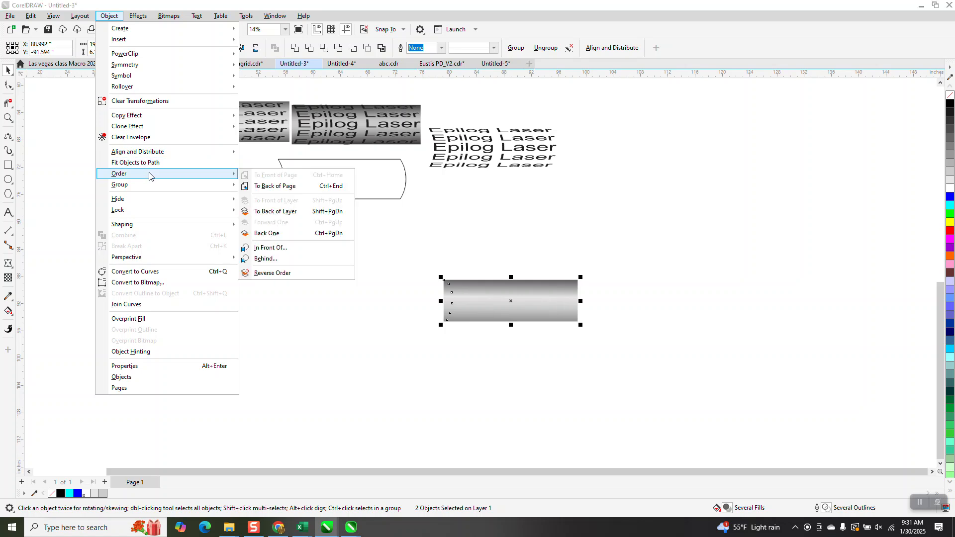
click(269, 185)
click(538, 285)
drag(532, 298, 533, 332)
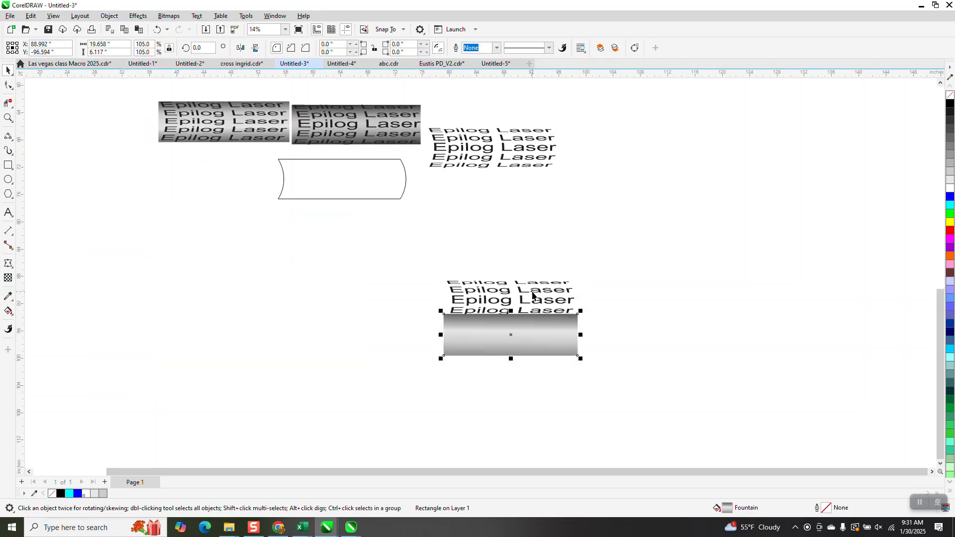
Bring the enveloped text group to the front of the page and move it 5 inches down onto the gradient rectangle.
click(473, 282)
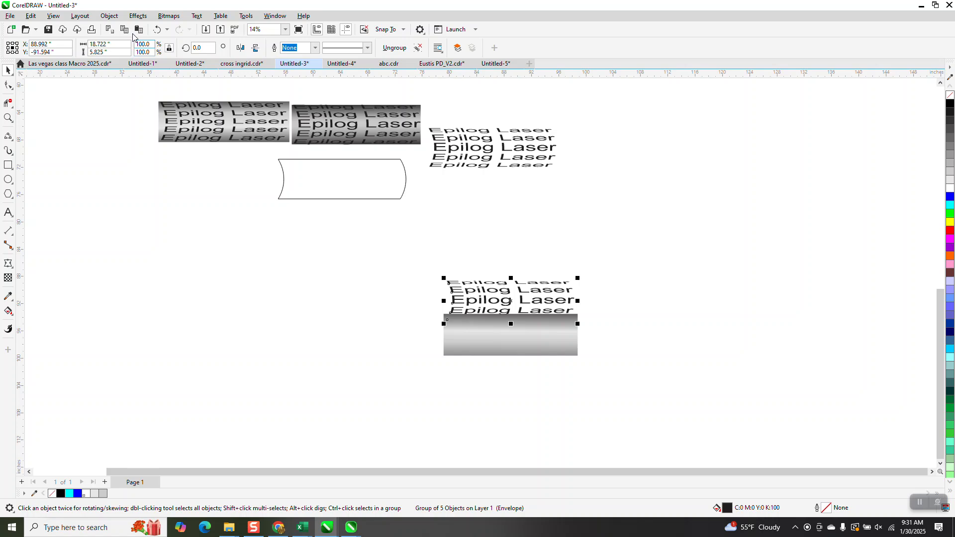
click(109, 16)
mouse_move(121, 175)
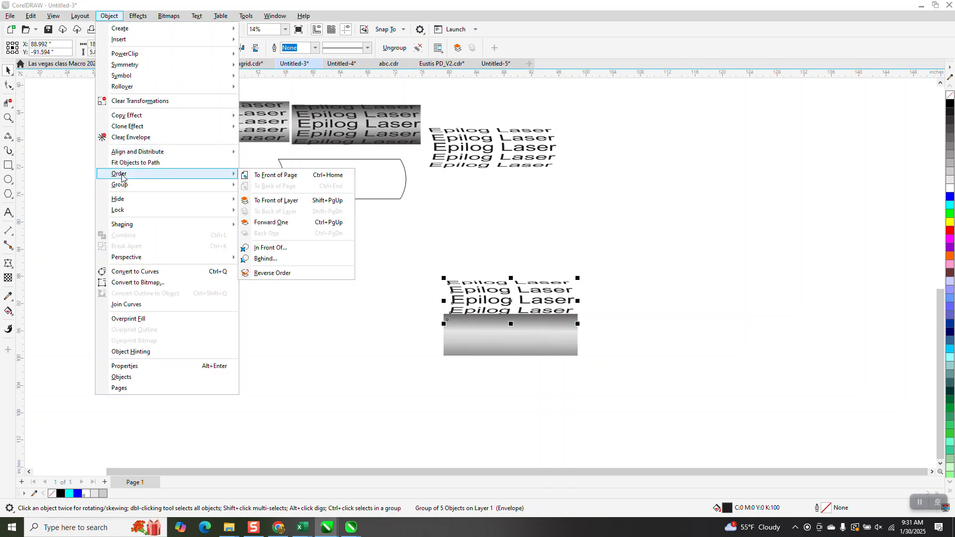
click(279, 174)
key(Down)
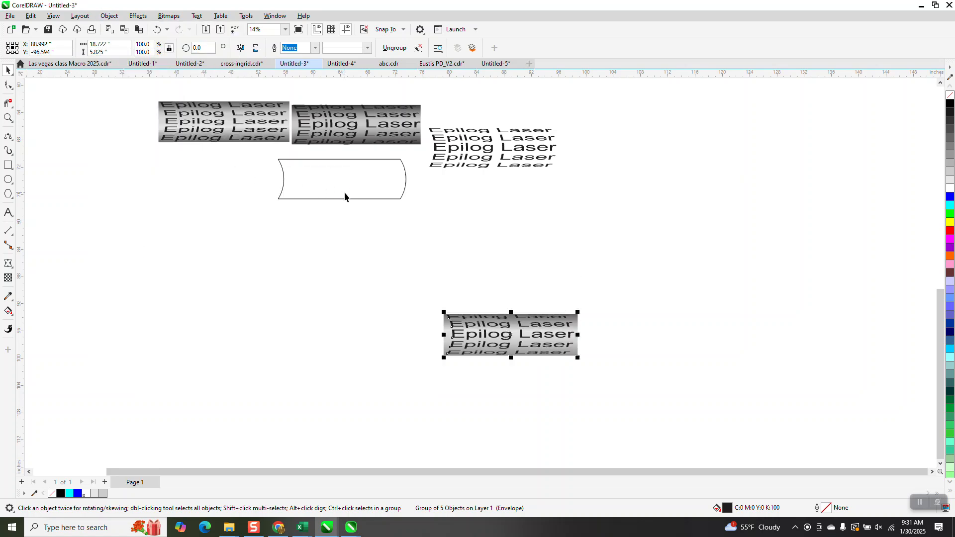
click(8, 118)
drag(431, 282, 625, 366)
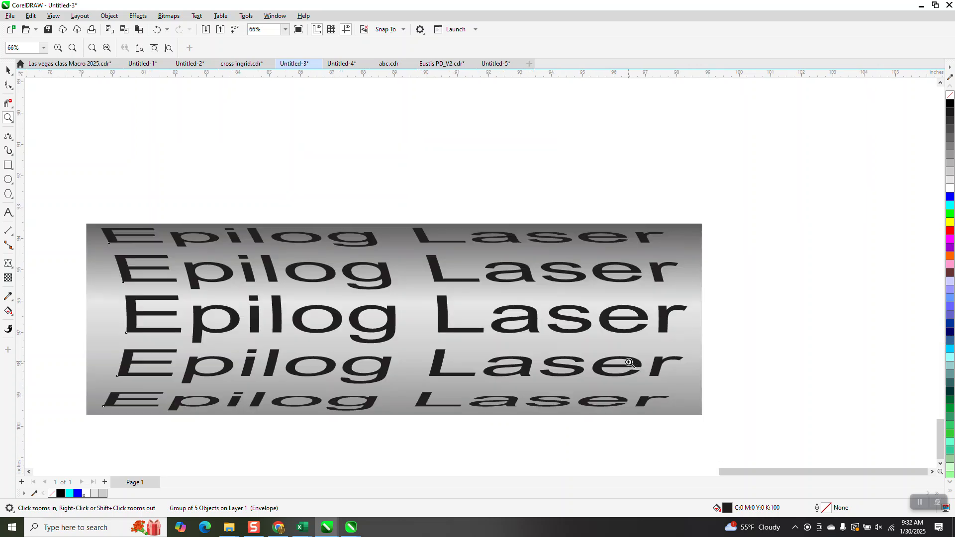
scroll(582, 309, down, 1)
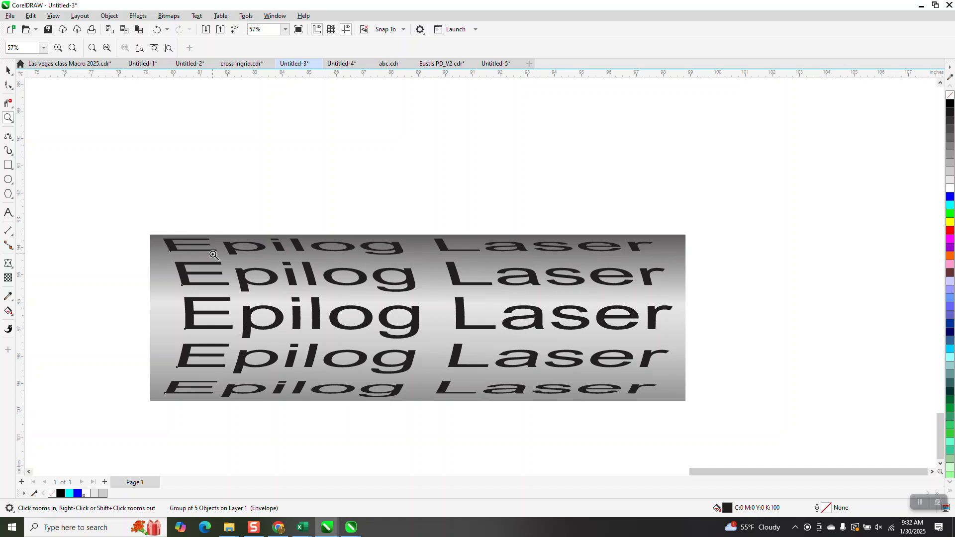
scroll(213, 255, down, 5)
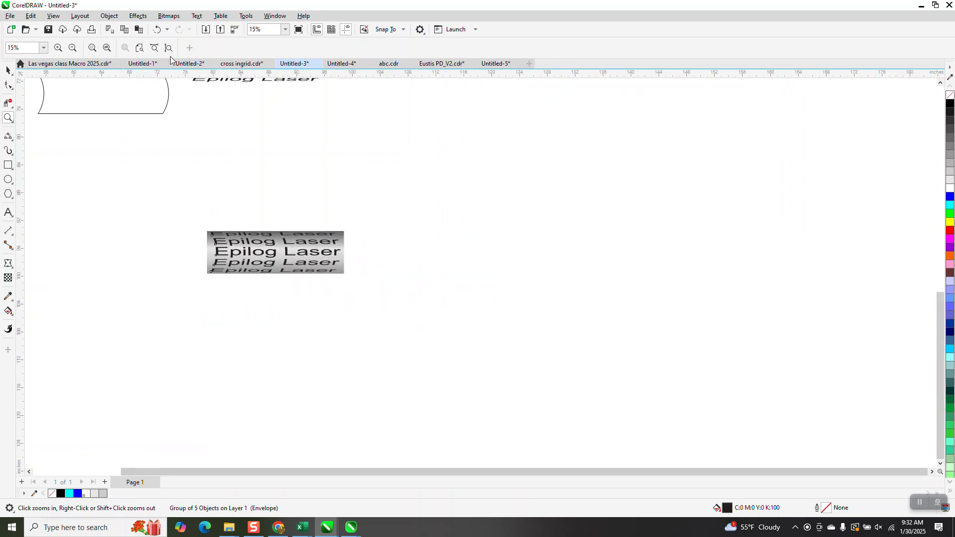
Undo the stacking, gradient rectangle and envelope changes back to the plain stack of scaled "Epilog Laser" lines.
click(156, 30)
click(156, 30)
click(156, 29)
click(156, 28)
click(156, 29)
click(157, 29)
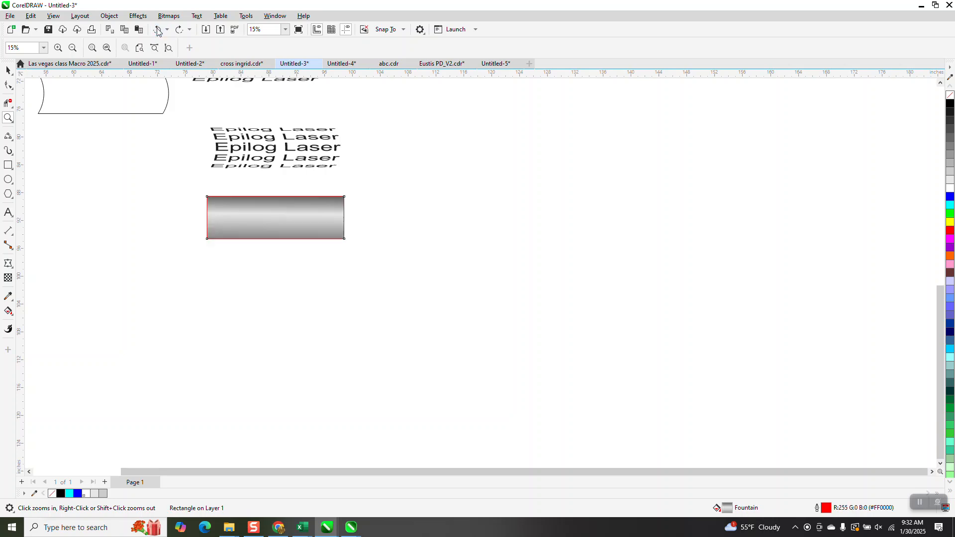
click(157, 29)
click(157, 30)
click(157, 30)
click(156, 31)
click(156, 31)
click(156, 31)
click(156, 30)
click(155, 31)
click(156, 30)
click(155, 30)
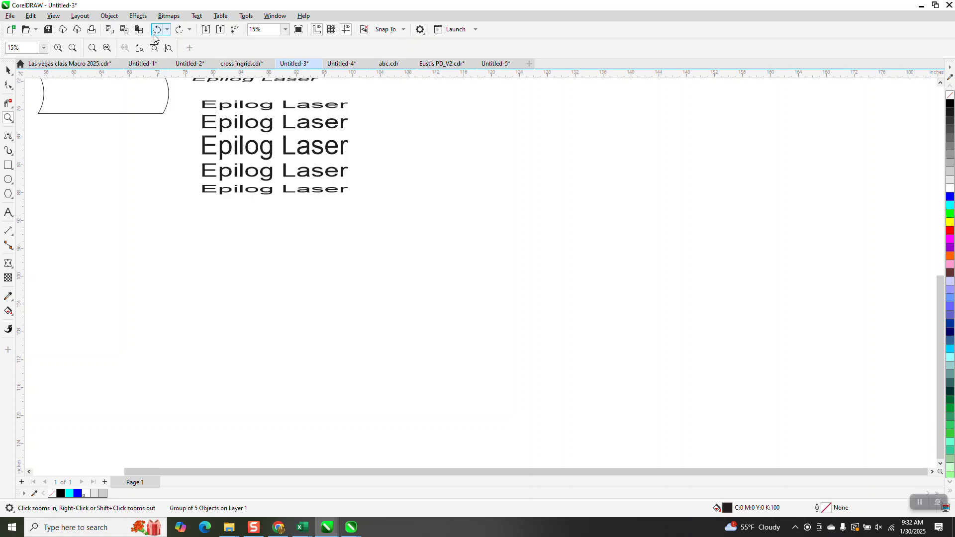
Draw a rectangle about 28.6 by 9.8 inches below the text stack and move the text group above it.
right_click(177, 207)
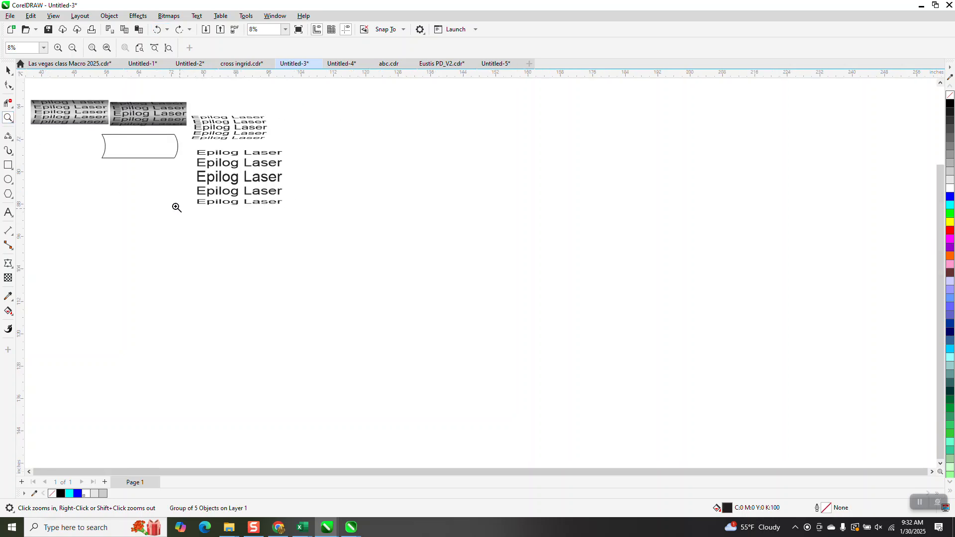
click(9, 167)
drag(276, 224, 392, 264)
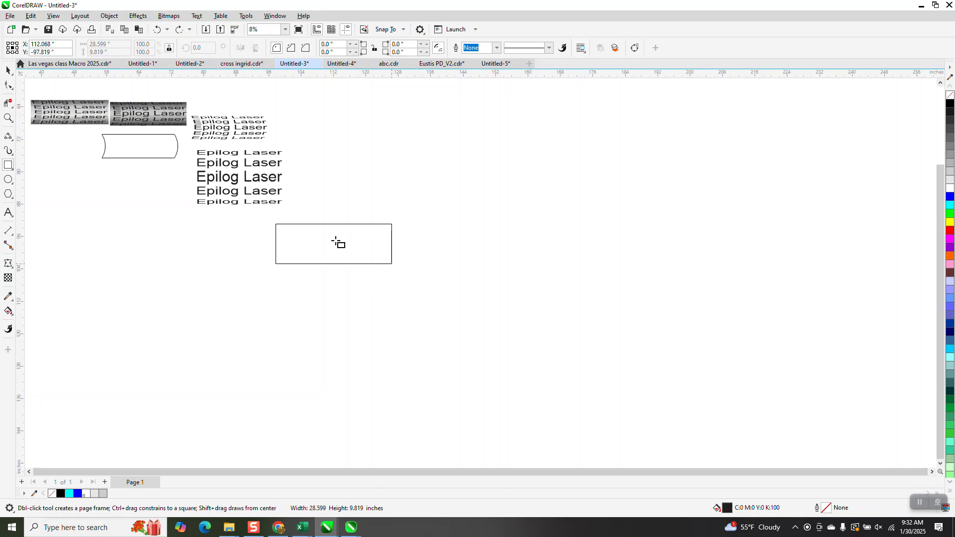
click(8, 70)
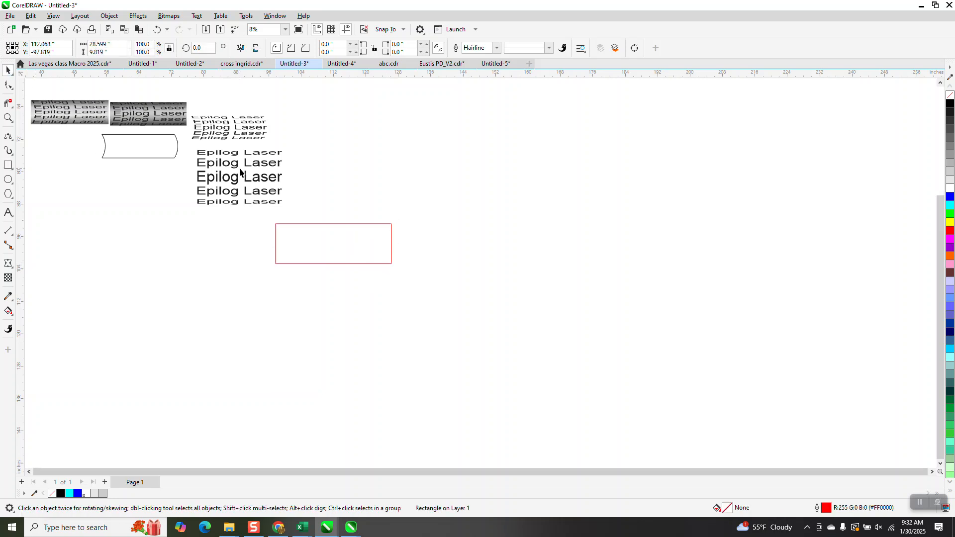
drag(240, 172, 349, 178)
Apply an envelope created from the new rectangle's shape to the text group.
click(113, 16)
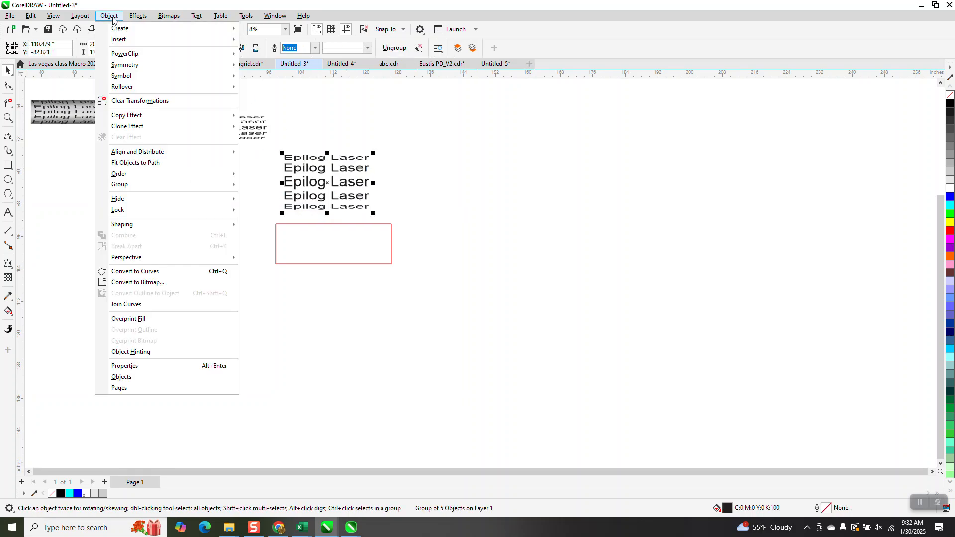
click(140, 18)
click(138, 15)
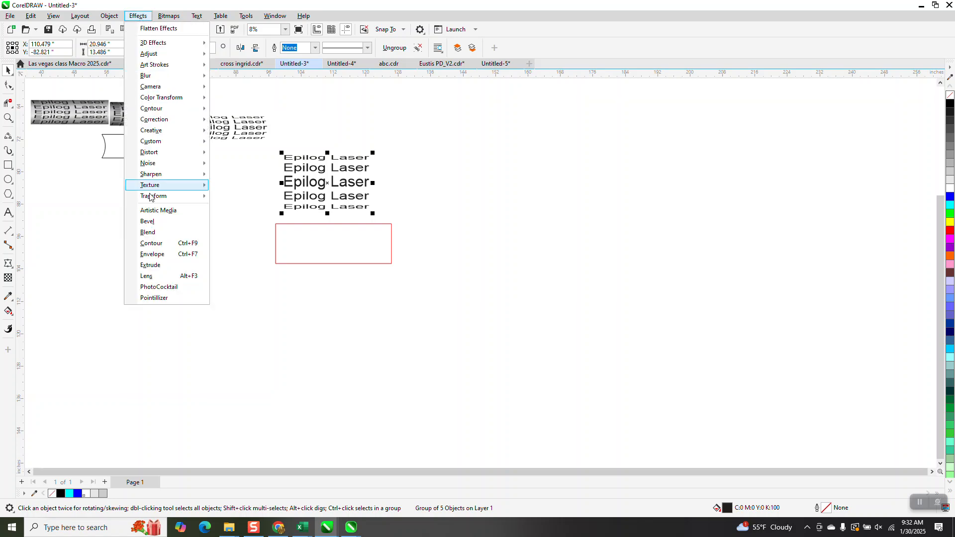
click(165, 257)
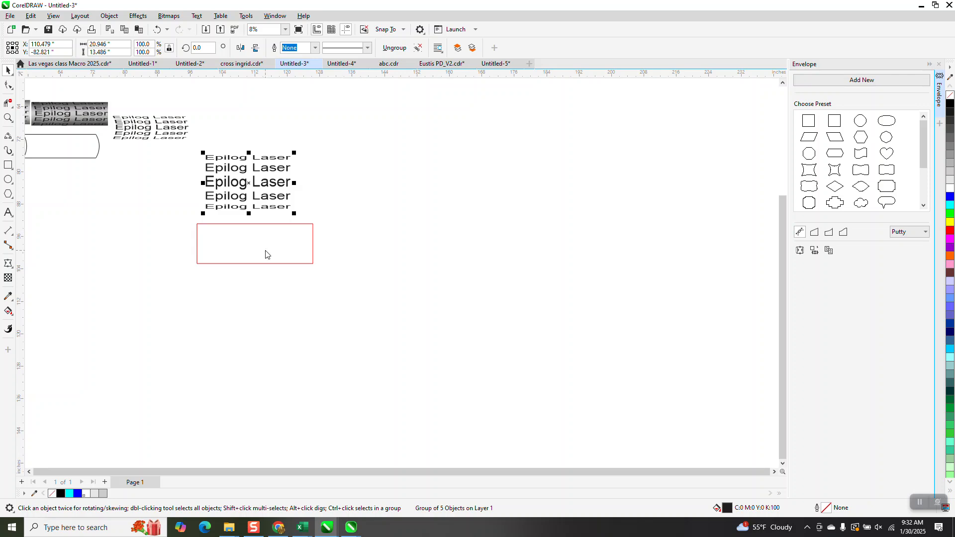
click(263, 252)
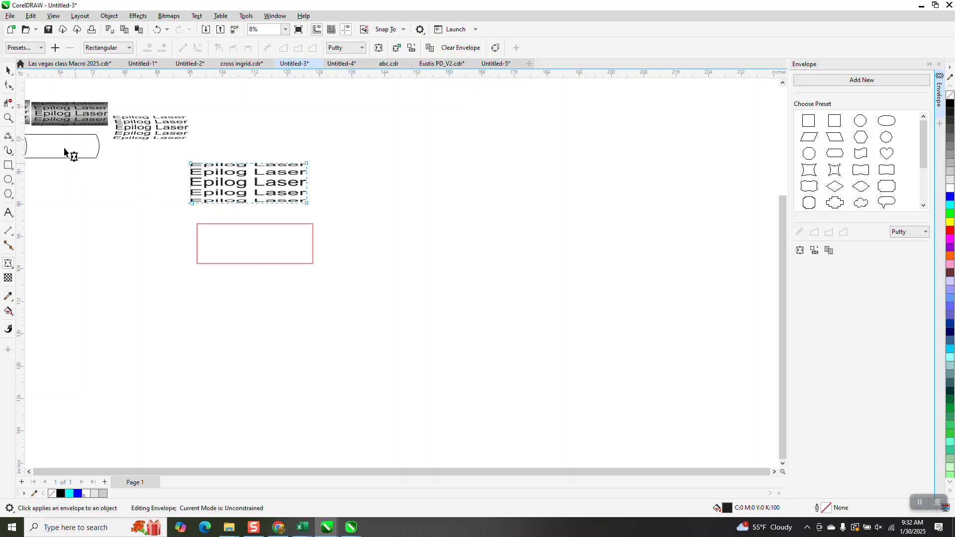
click(3, 70)
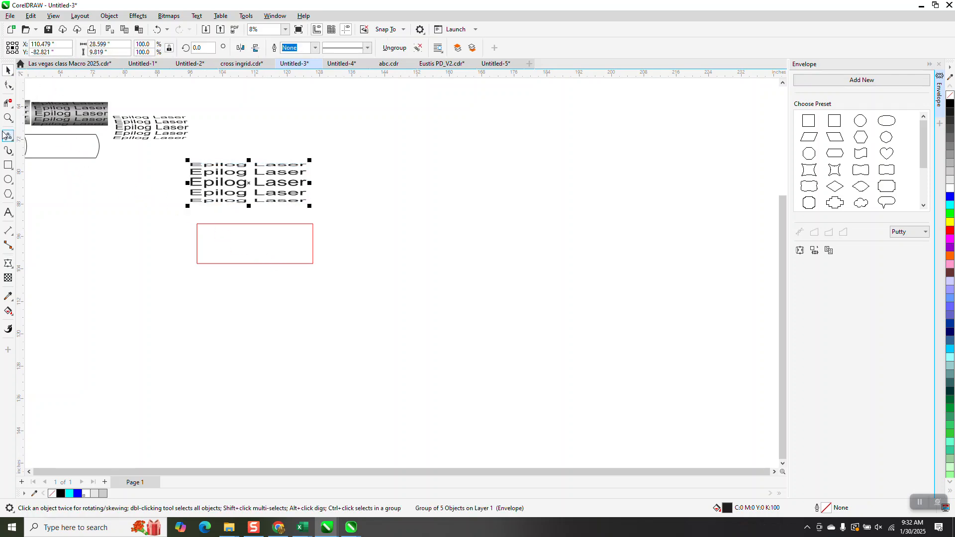
click(8, 118)
drag(187, 149, 398, 244)
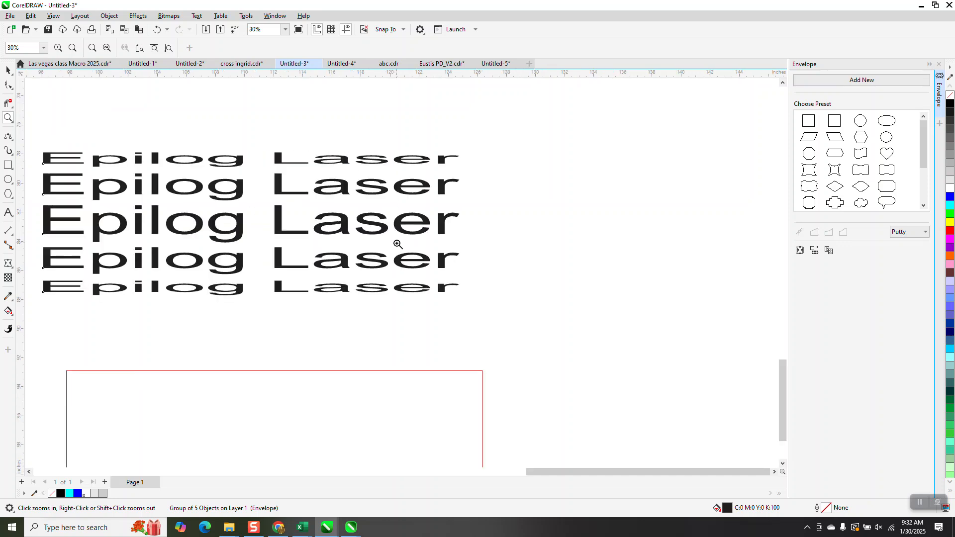
right_click(398, 243)
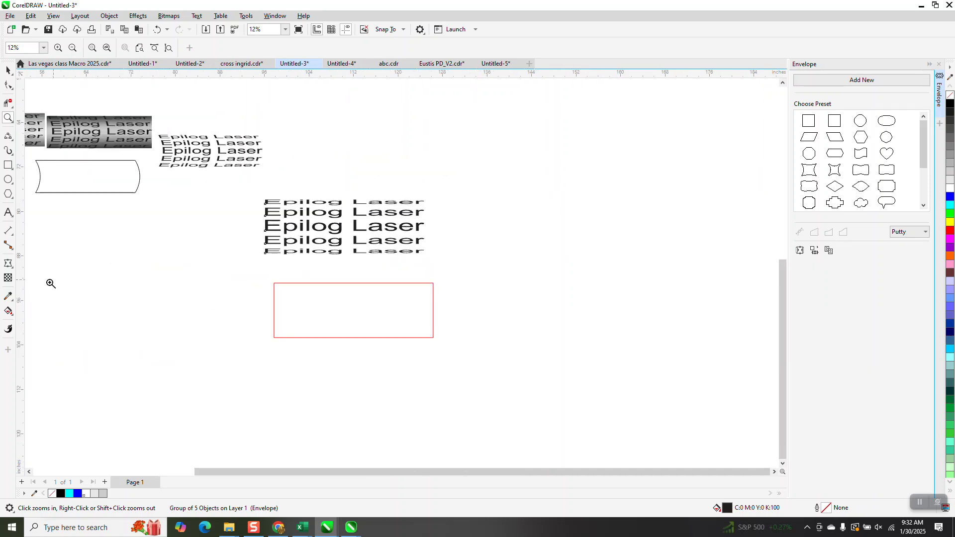
Try to apply a vertical fountain fill with black at both ends to the rectangle.
click(9, 312)
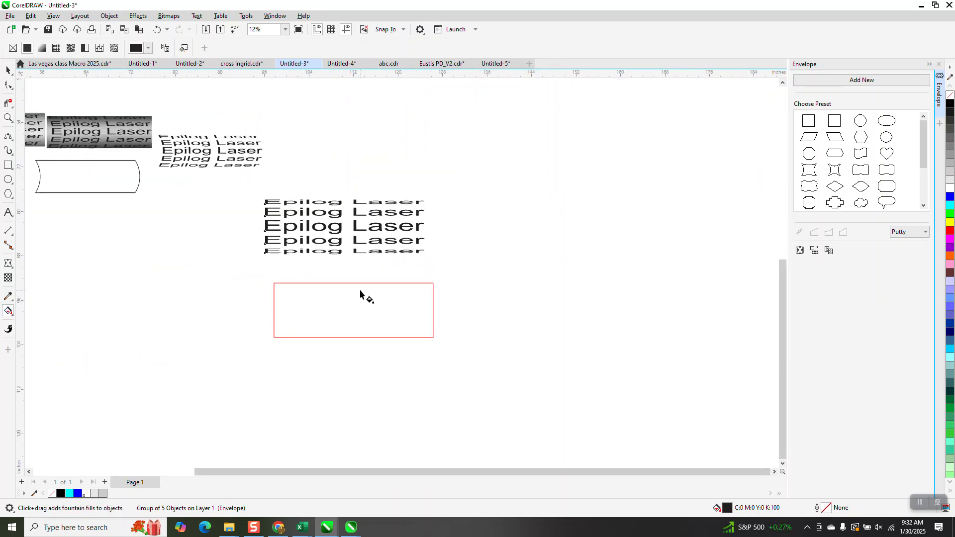
drag(353, 283, 358, 350)
drag(353, 283, 355, 272)
drag(359, 351, 357, 360)
drag(949, 107, 360, 366)
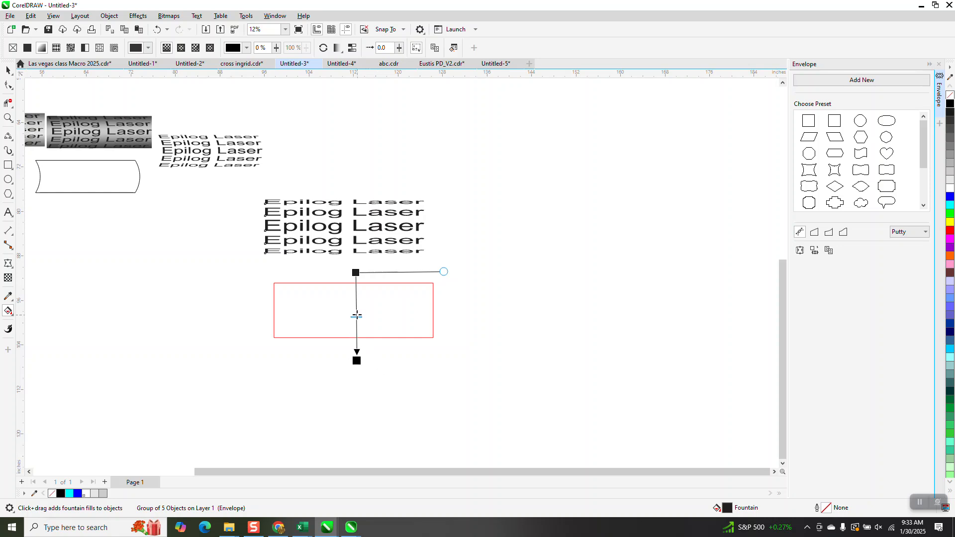
click(378, 315)
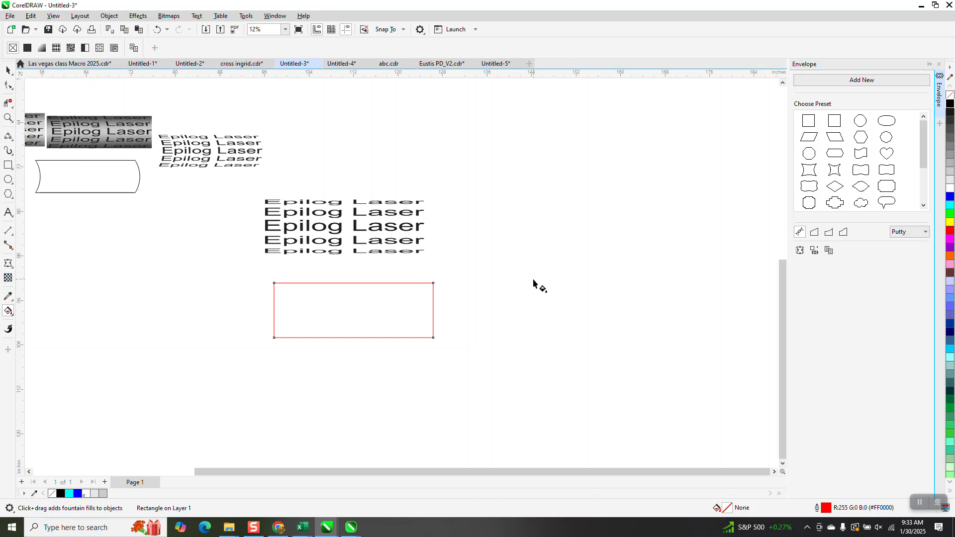
Fill the rectangle with very light grey (#E6E6E6) and remove its outline.
click(7, 70)
key(space)
click(949, 181)
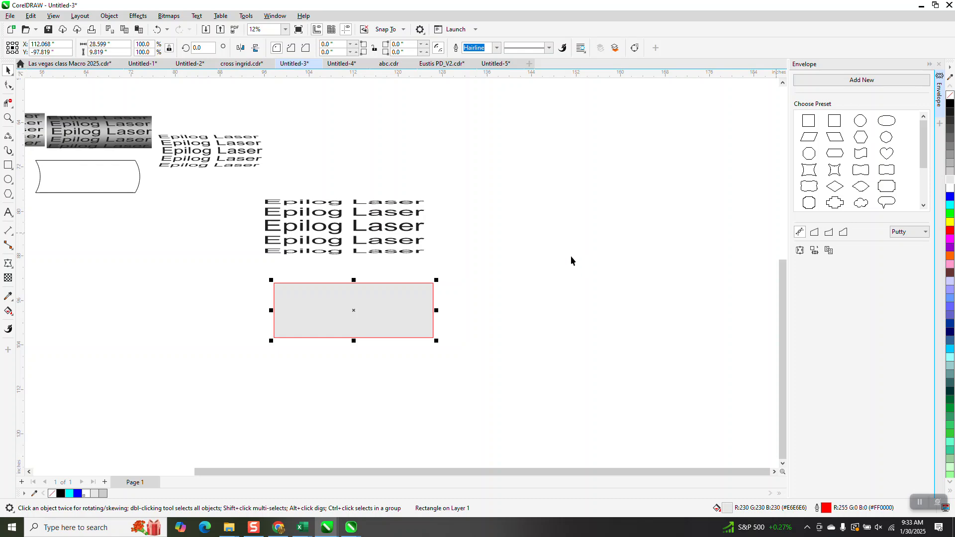
right_click(949, 95)
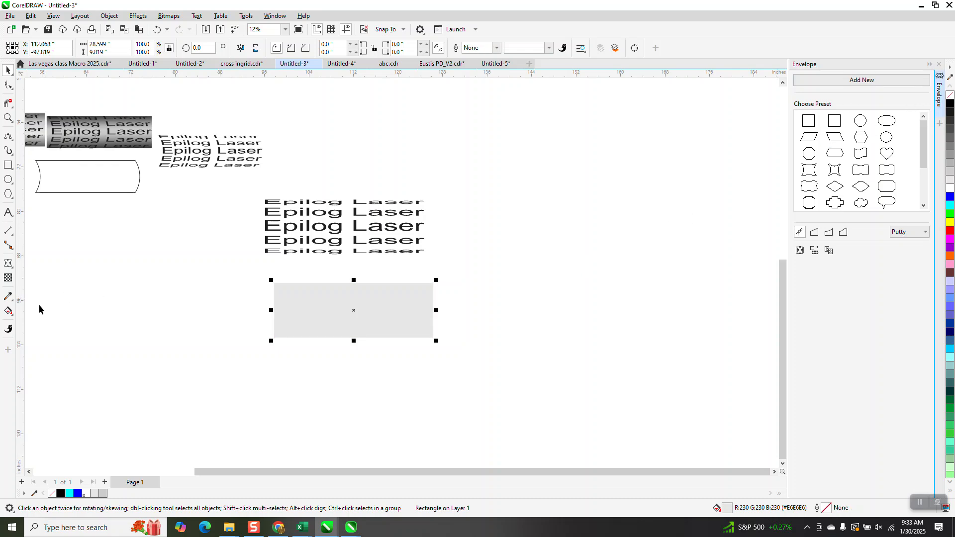
Apply a vertical fountain fill to the rectangle, extending beyond its upper and lower edges, with black at both ends.
click(12, 316)
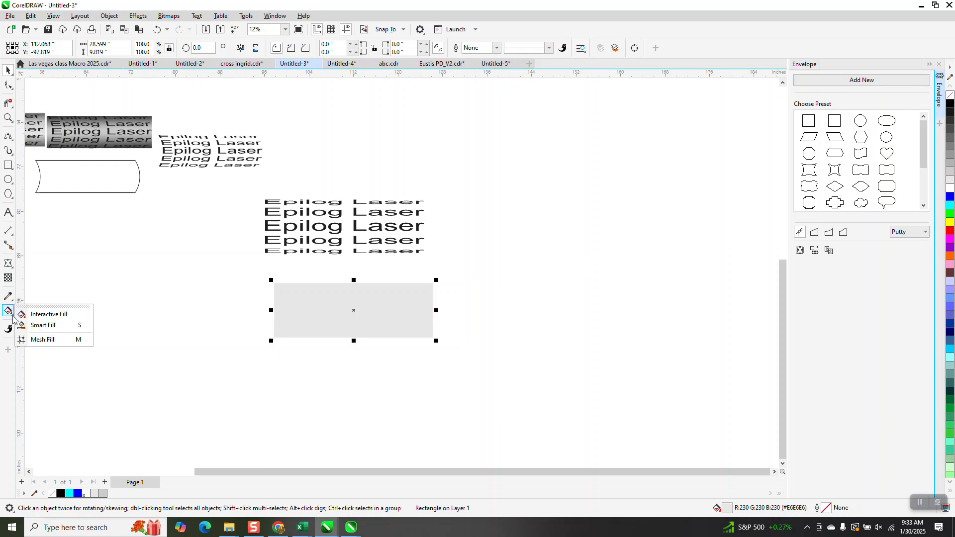
click(30, 311)
drag(341, 292, 333, 367)
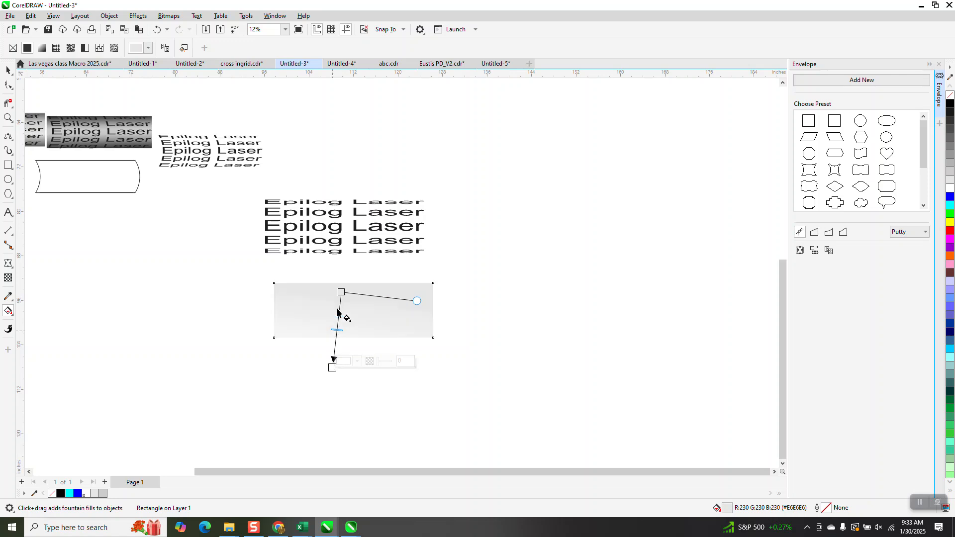
drag(333, 368, 345, 374)
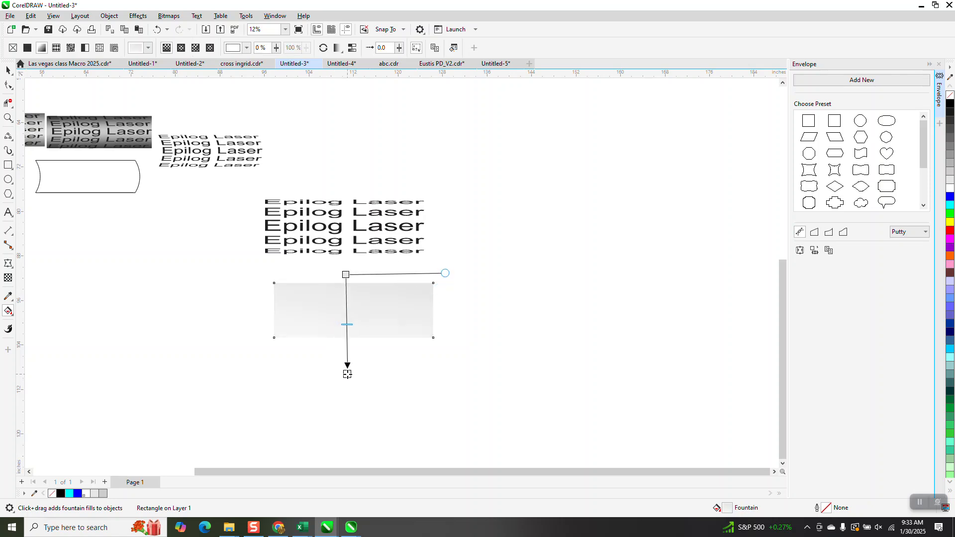
drag(950, 104, 346, 372)
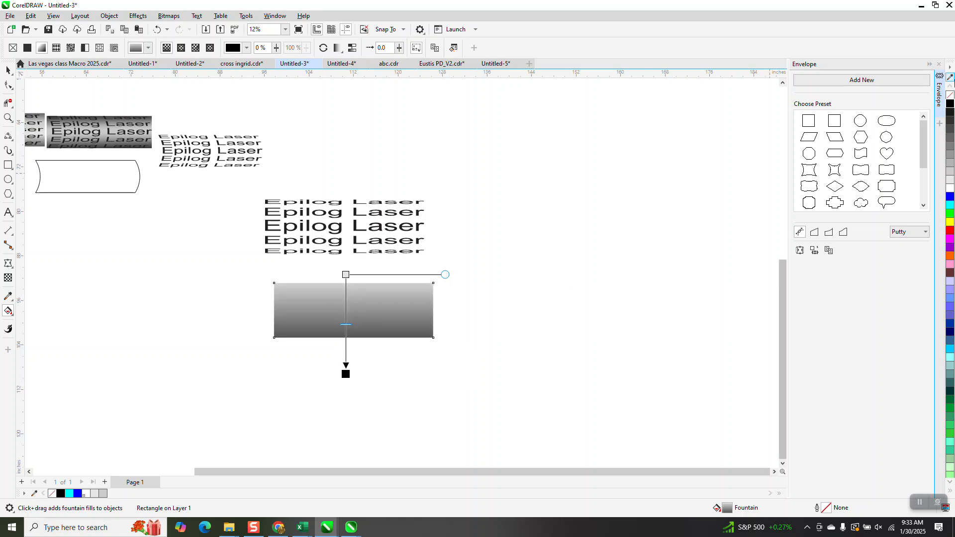
drag(950, 103, 346, 275)
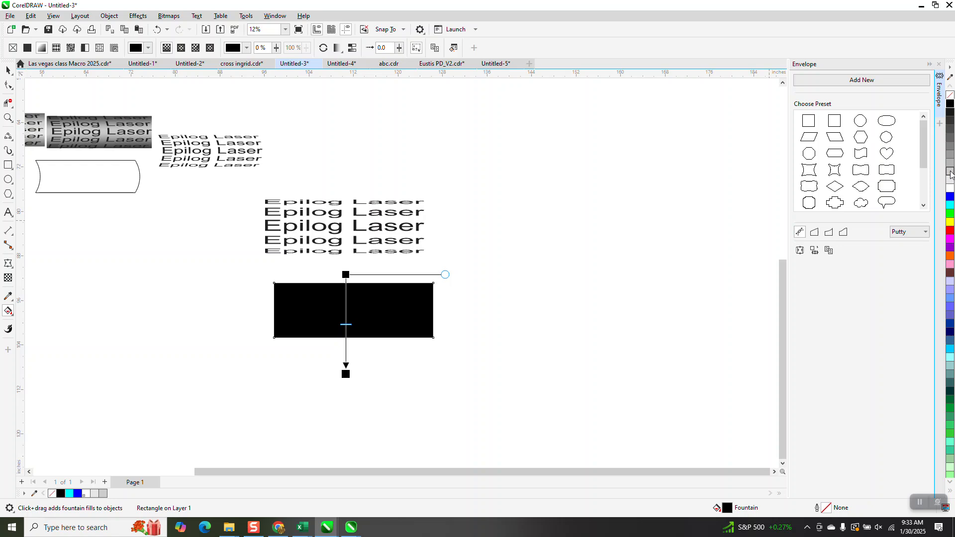
Add a light grey stop to the fountain fill, raise the upper black end slightly and shift the grey stop to 44%.
drag(907, 185, 353, 317)
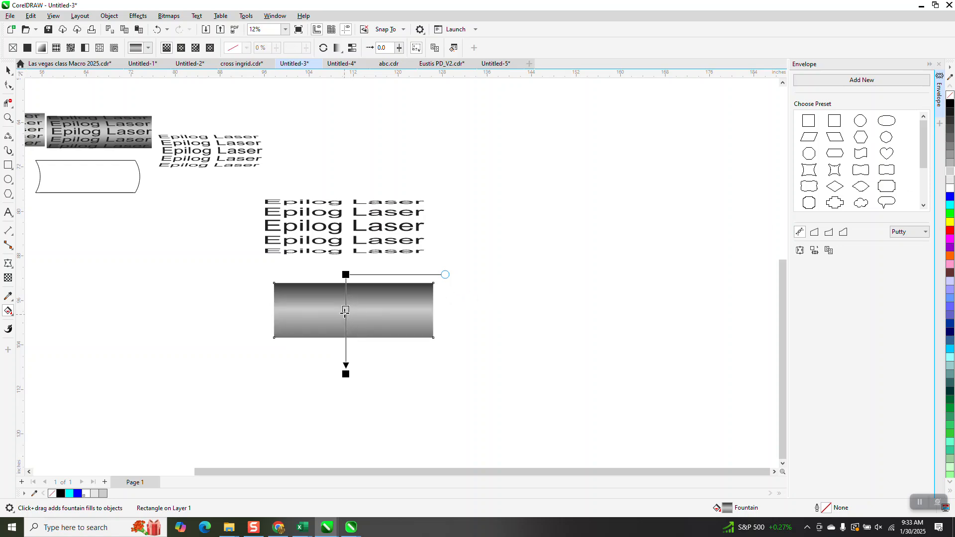
drag(346, 274, 348, 265)
drag(347, 303, 347, 313)
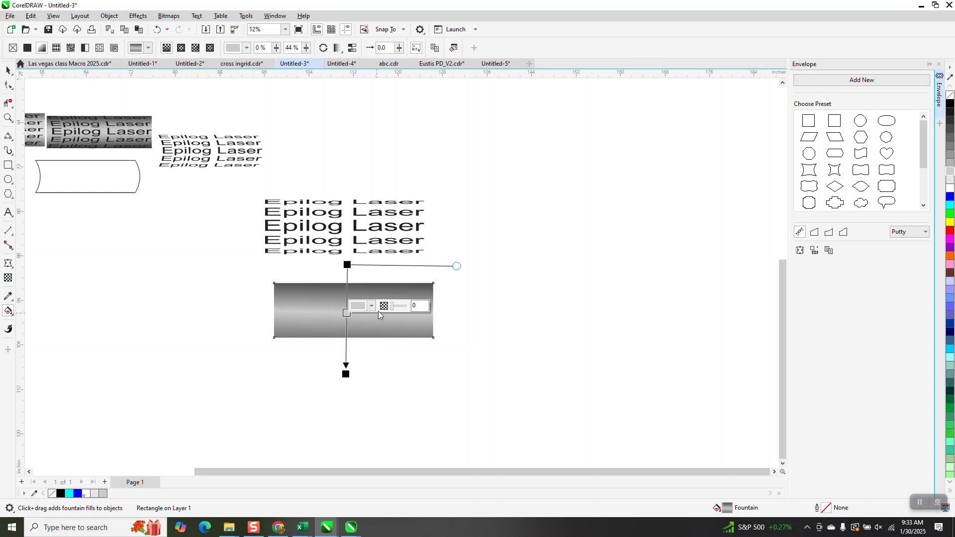
Align the group of warped "Epilog Laser" lines with the gradient rectangle, centering them both horizontally and vertically.
click(8, 70)
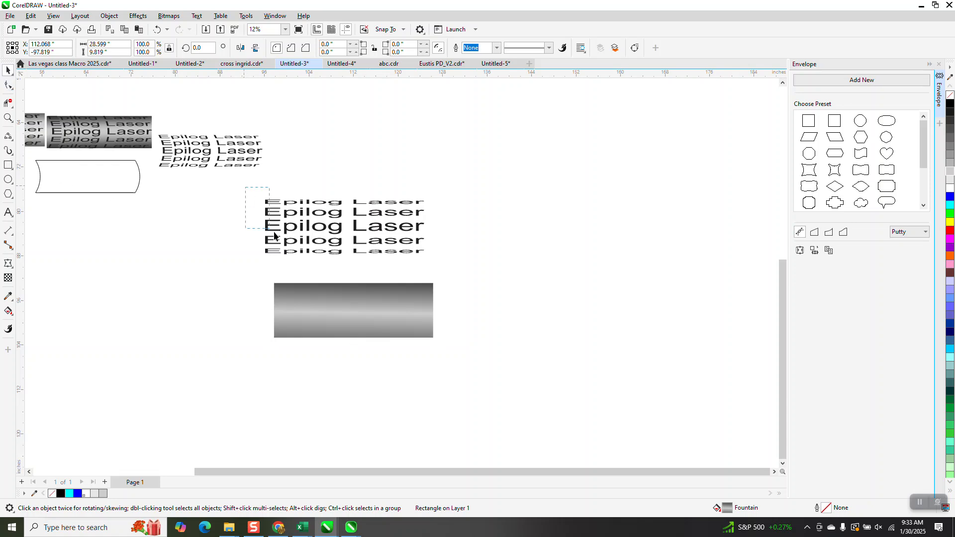
drag(416, 262, 433, 266)
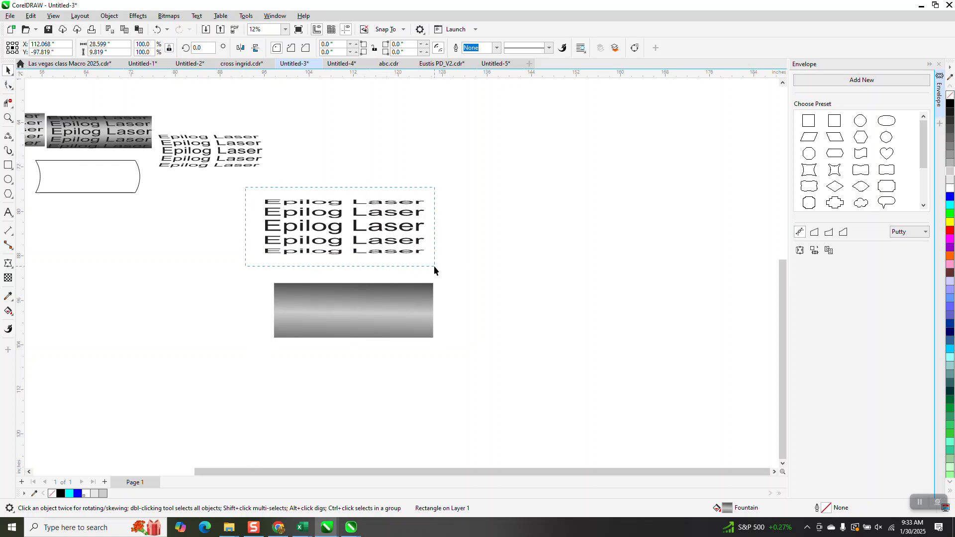
shift+click(396, 308)
key(e)
key(c)
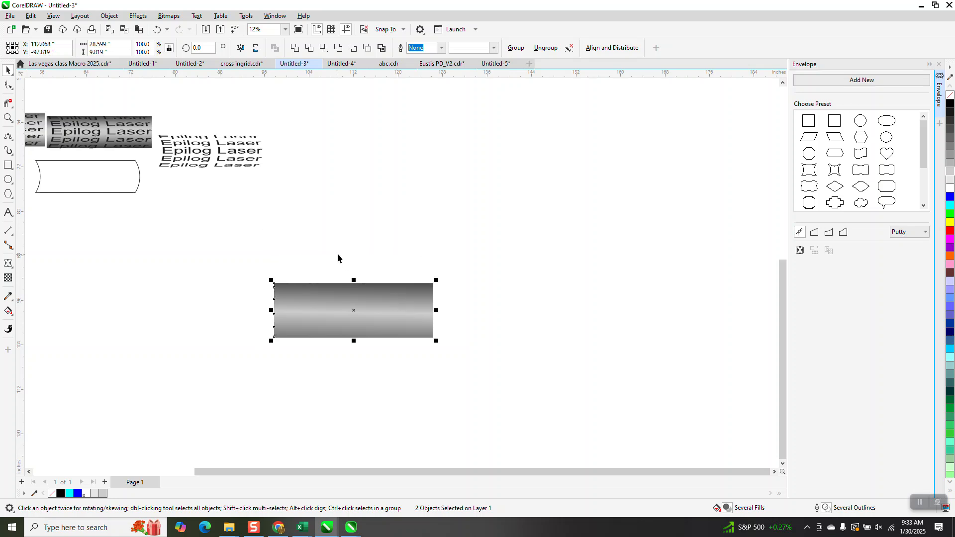
Move the text group and gradient rectangle down 5 inches together, and move only the rectangle back up 5 inches to expose the text.
key(Down)
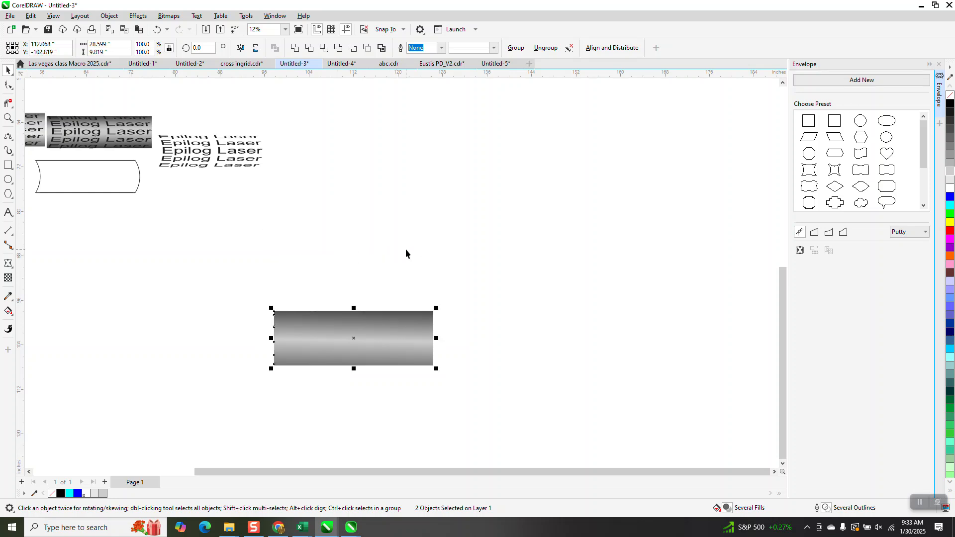
key(Escape)
click(430, 320)
key(Up)
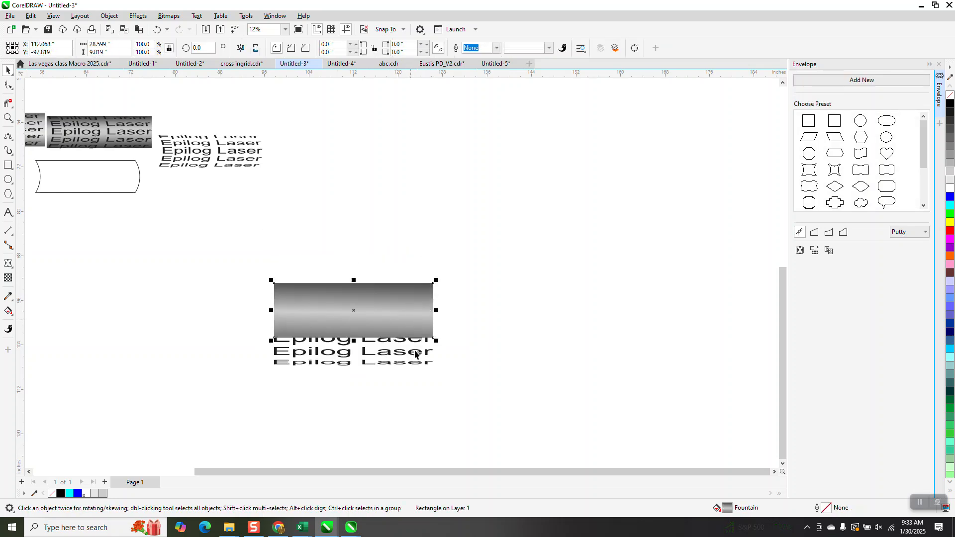
Bring the warped text group to the front of the page and move it up 5 inches onto the gradient rectangle.
drag(415, 355, 311, 267)
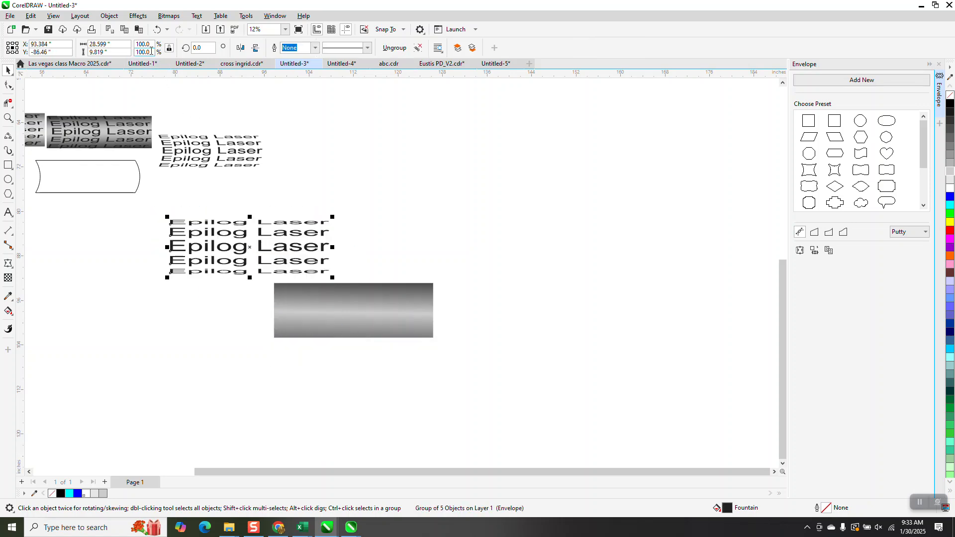
click(158, 29)
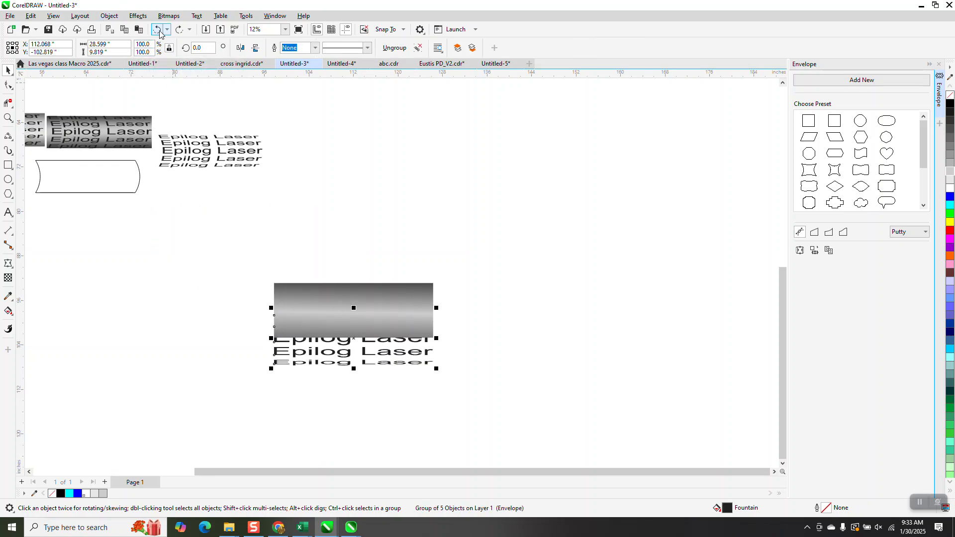
click(109, 15)
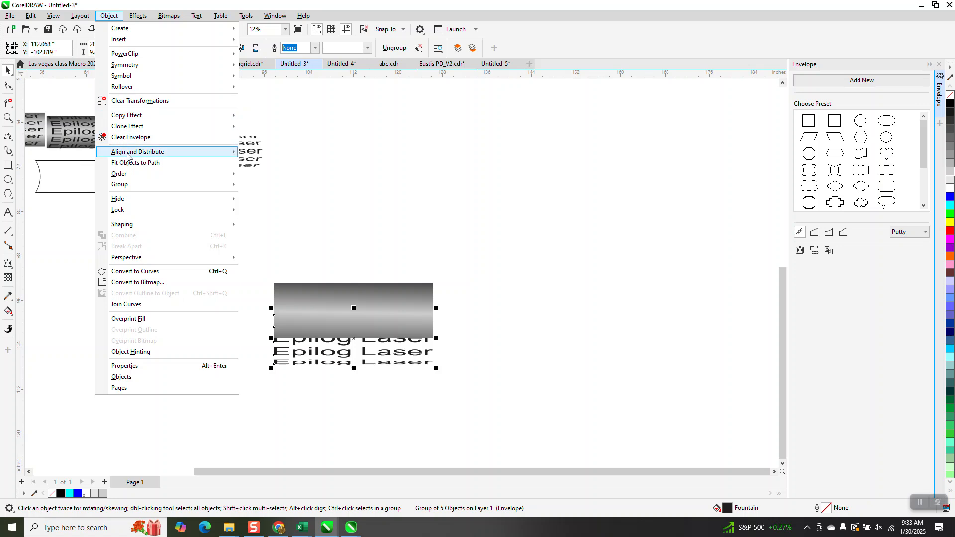
mouse_move(193, 173)
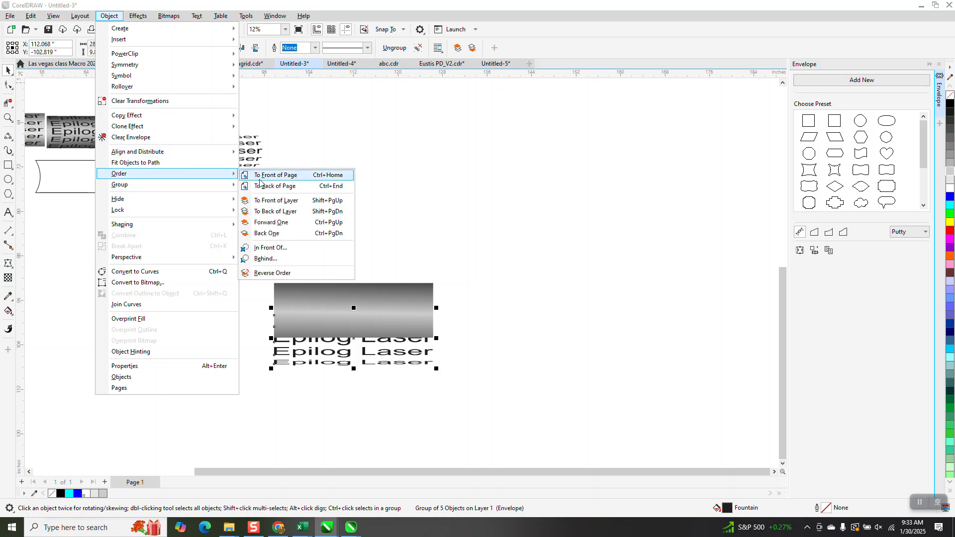
click(265, 182)
key(Up)
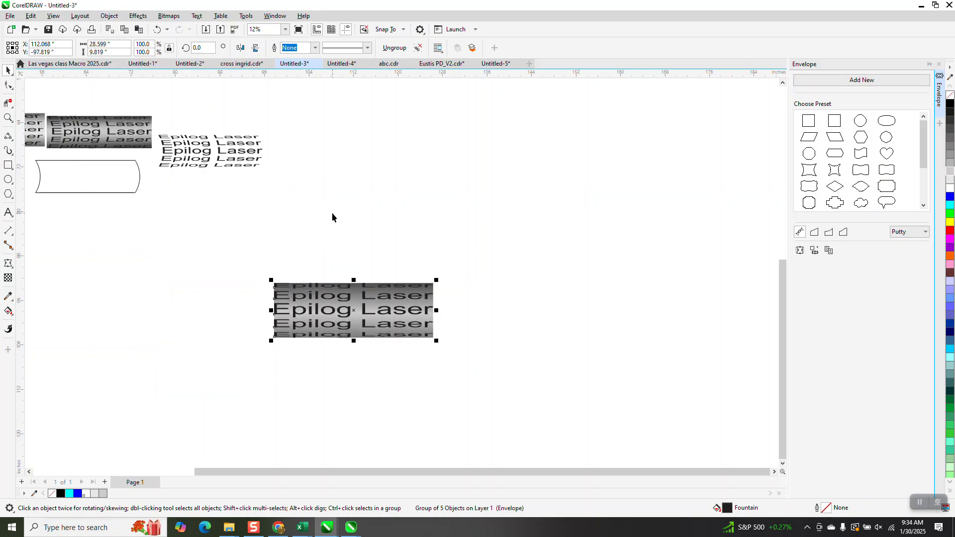
Examine the warped text over the gradient rectangle up close.
click(8, 117)
drag(235, 258, 492, 359)
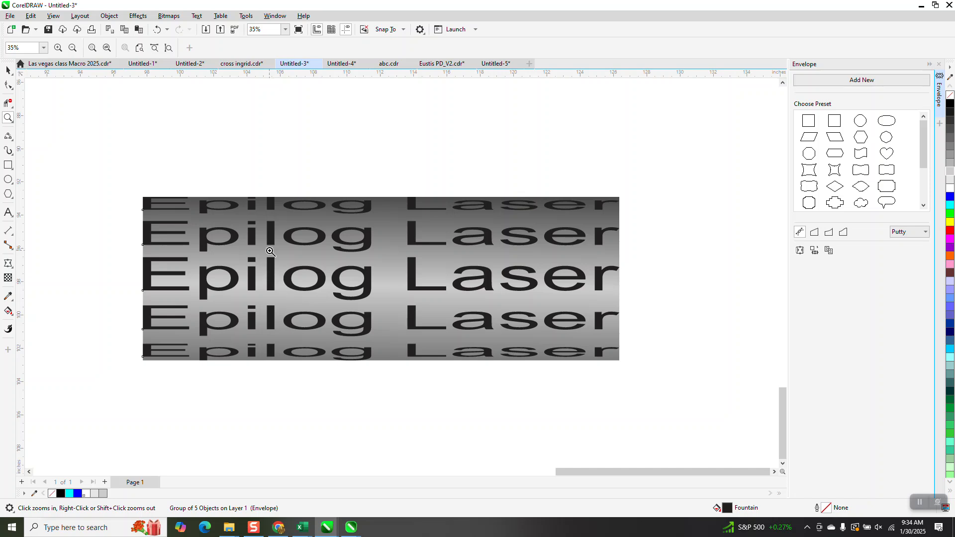
scroll(278, 268, down, 1)
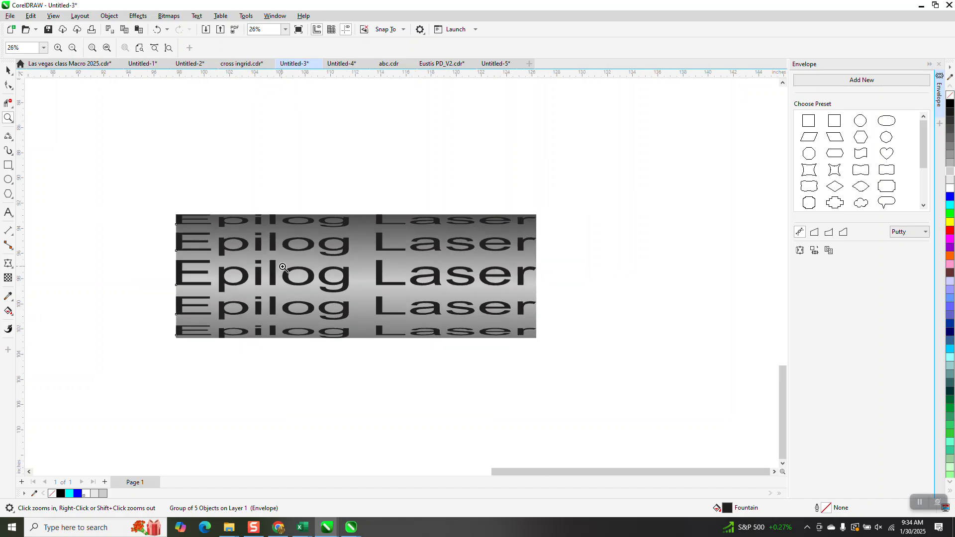